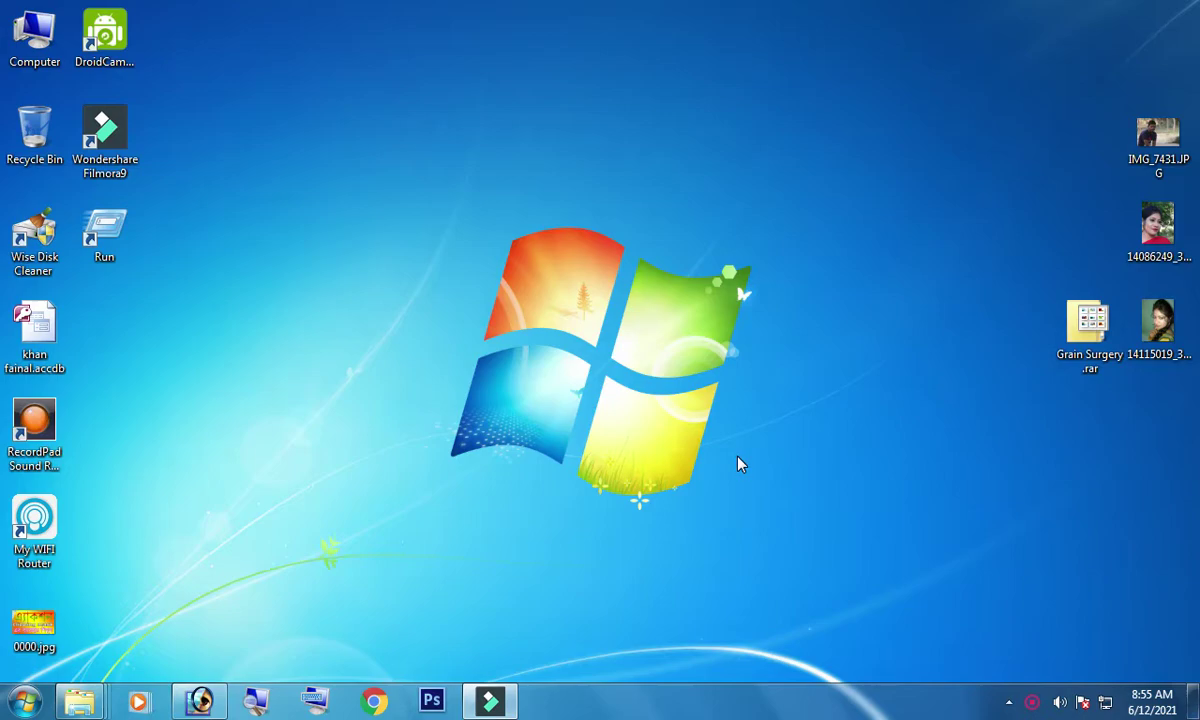
- Refresh the Windows desktop and launch Adobe Photoshop
double_click(104, 130)
right_click(506, 206)
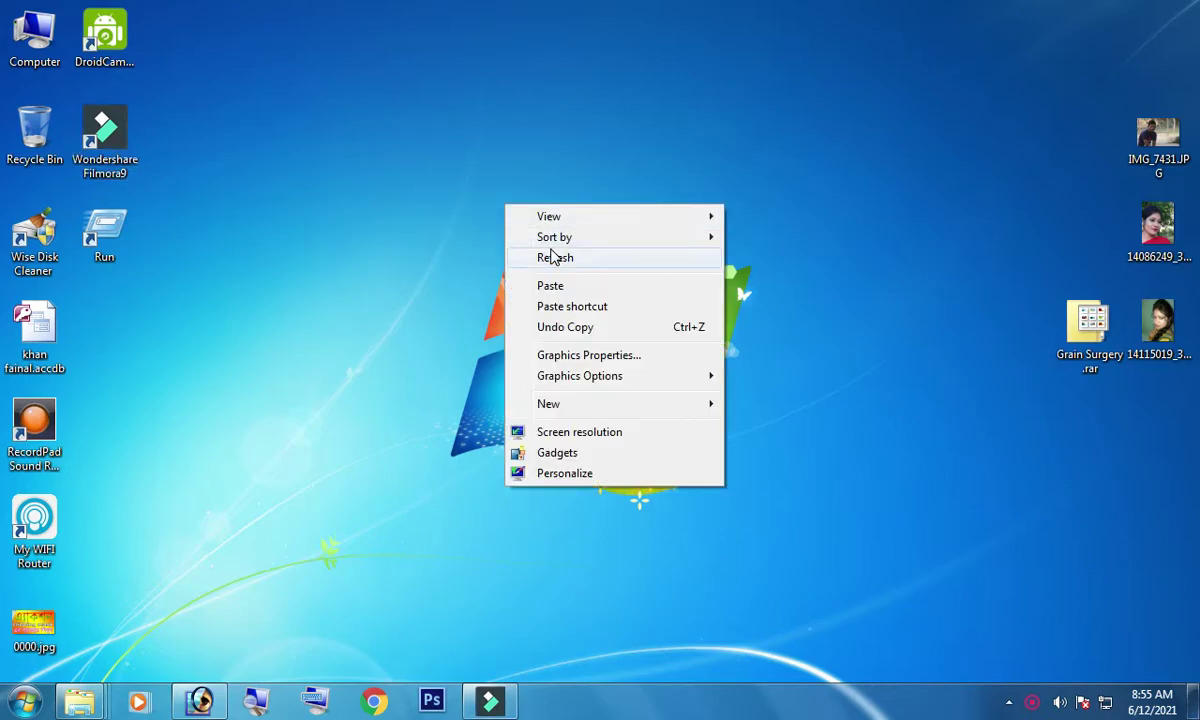
click(553, 259)
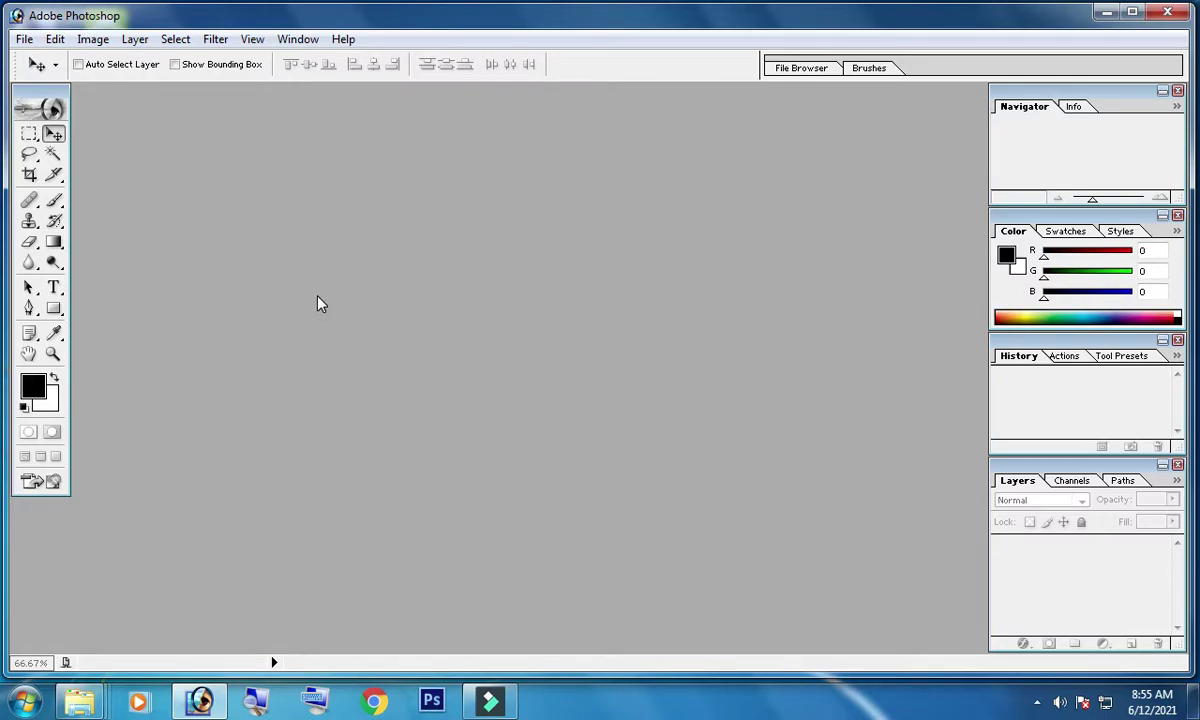
click(458, 285)
- Open the portrait photo of the woman in red, maximized and fitted on screen
double_click(486, 298)
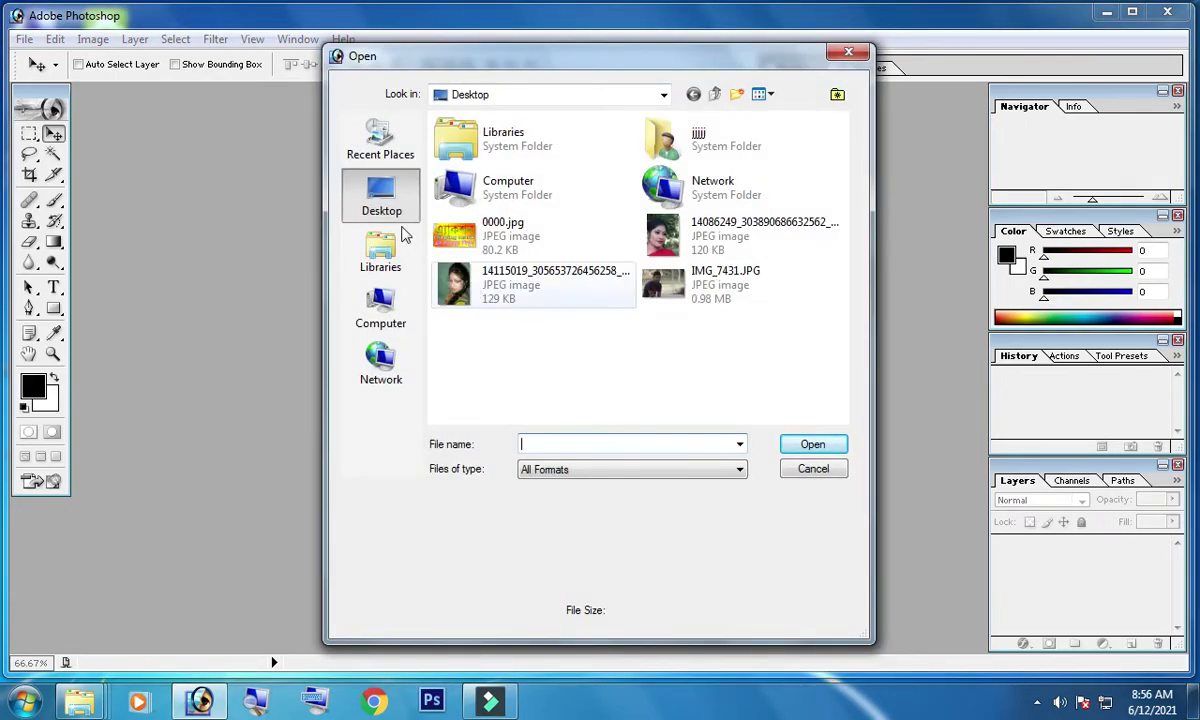
double_click(676, 245)
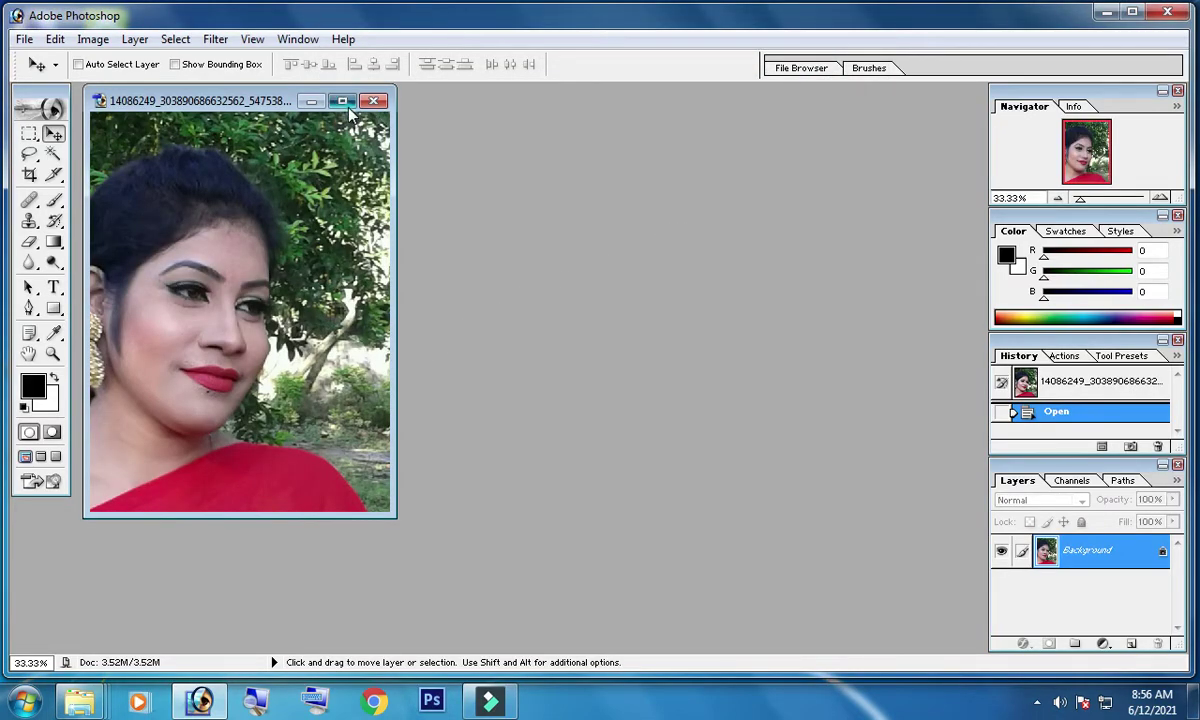
click(342, 101)
key(ctrl+0)
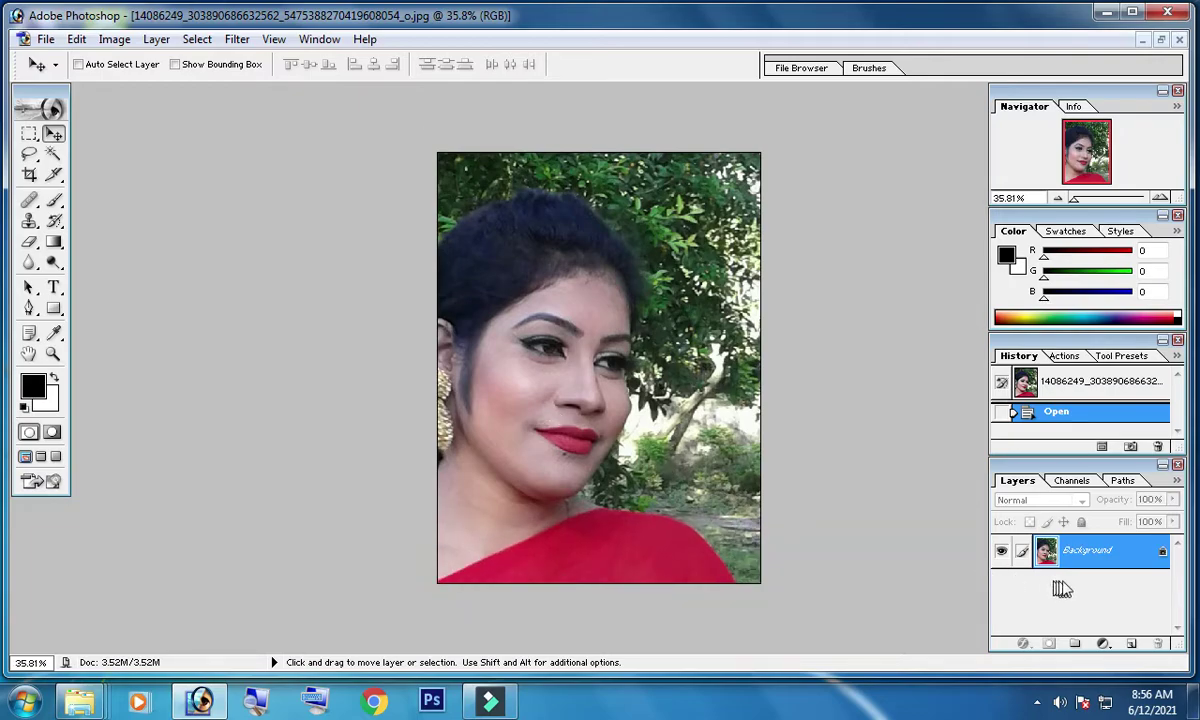
- Convert the locked Background into an editable Layer 0
double_click(1162, 553)
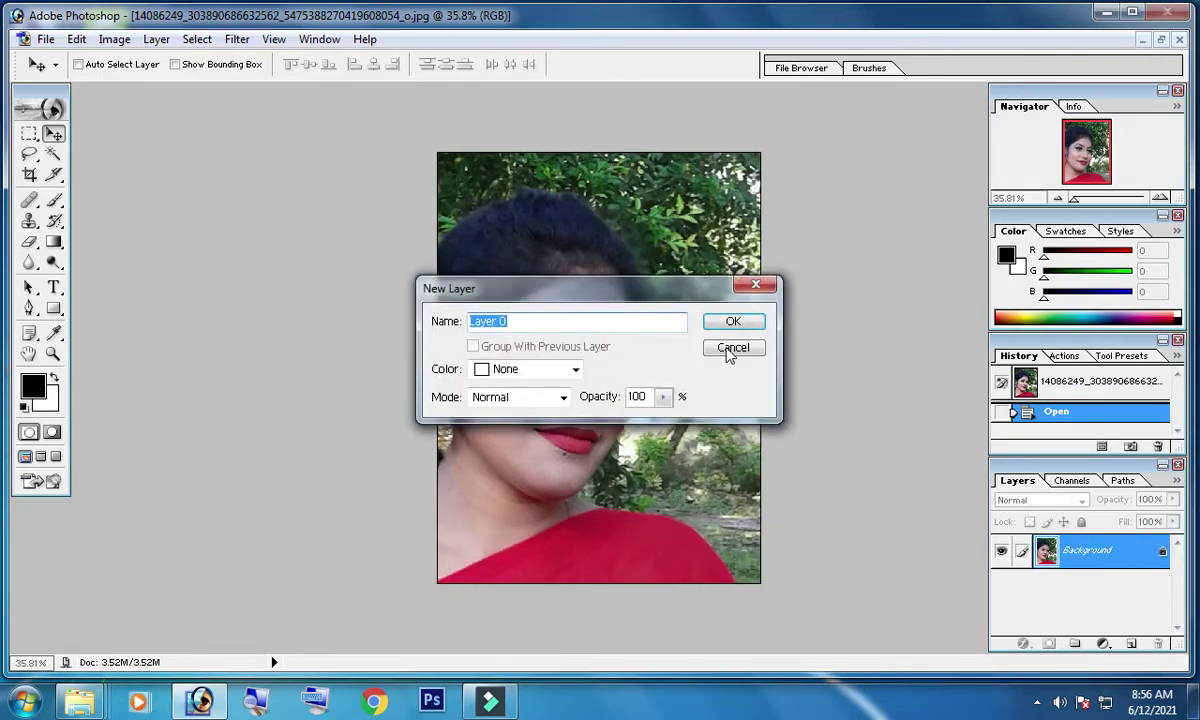
click(736, 322)
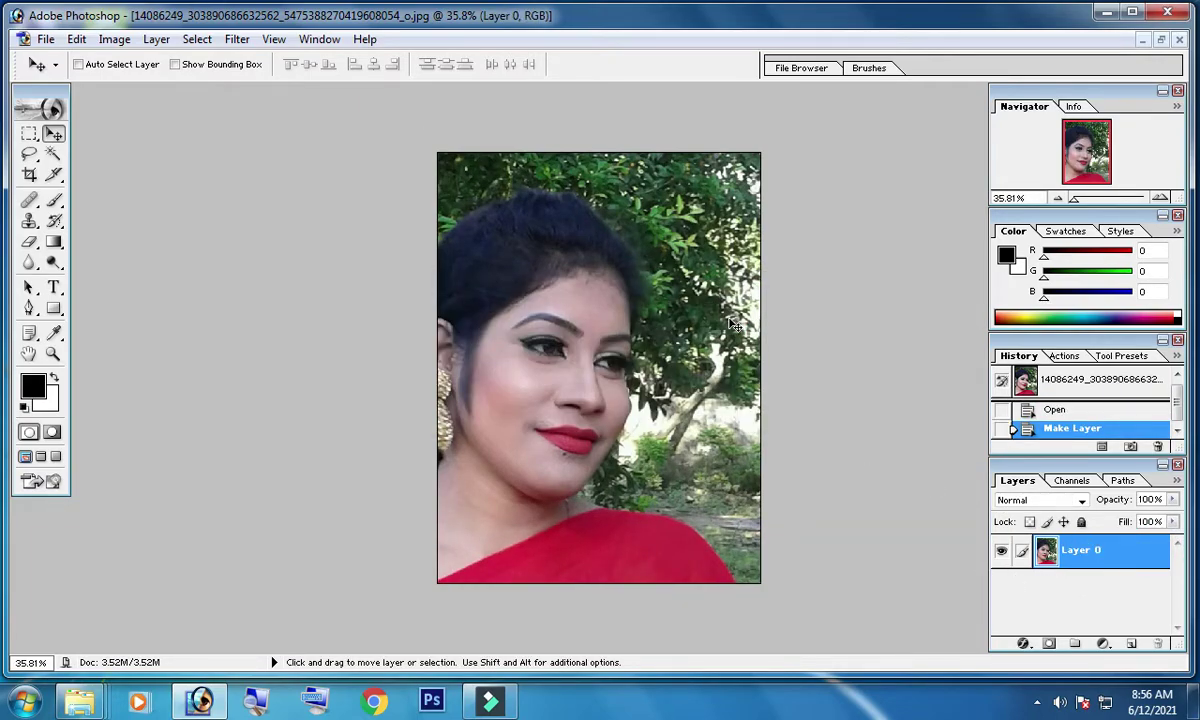
ctrl+click(712, 326)
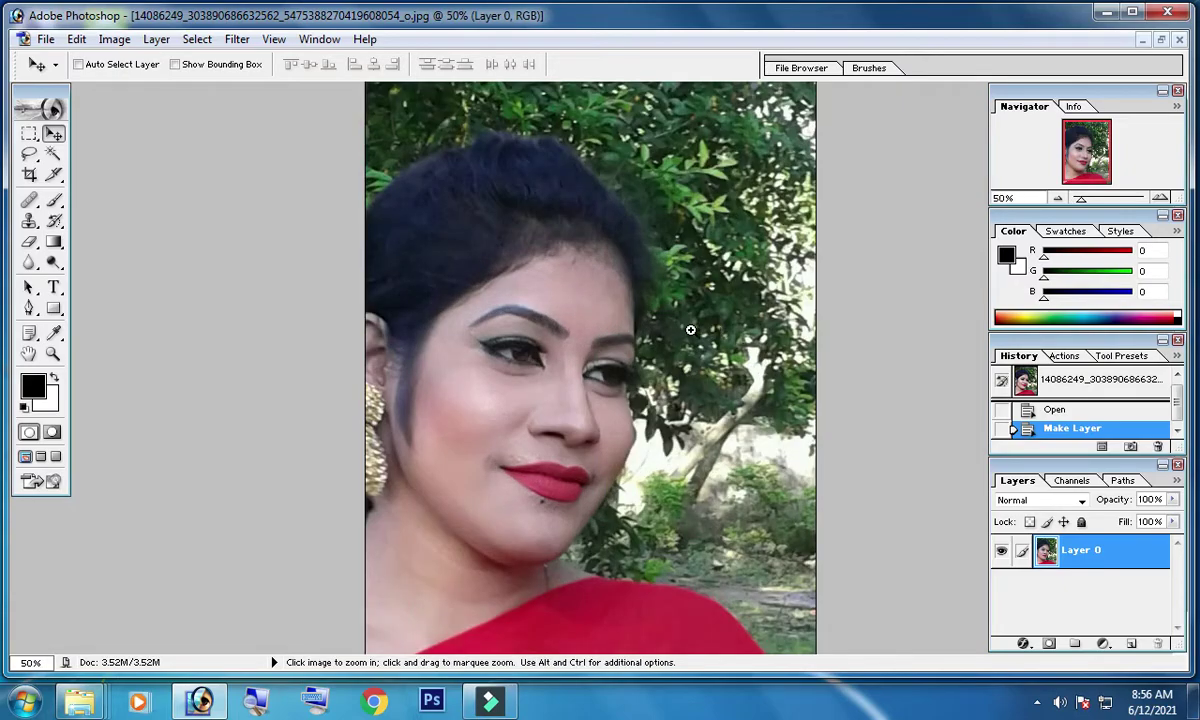
- Zoom the face to 300% and shift Layer 0 to view the eye and nose
ctrl+click(690, 330)
ctrl+click(688, 330)
ctrl+click(684, 330)
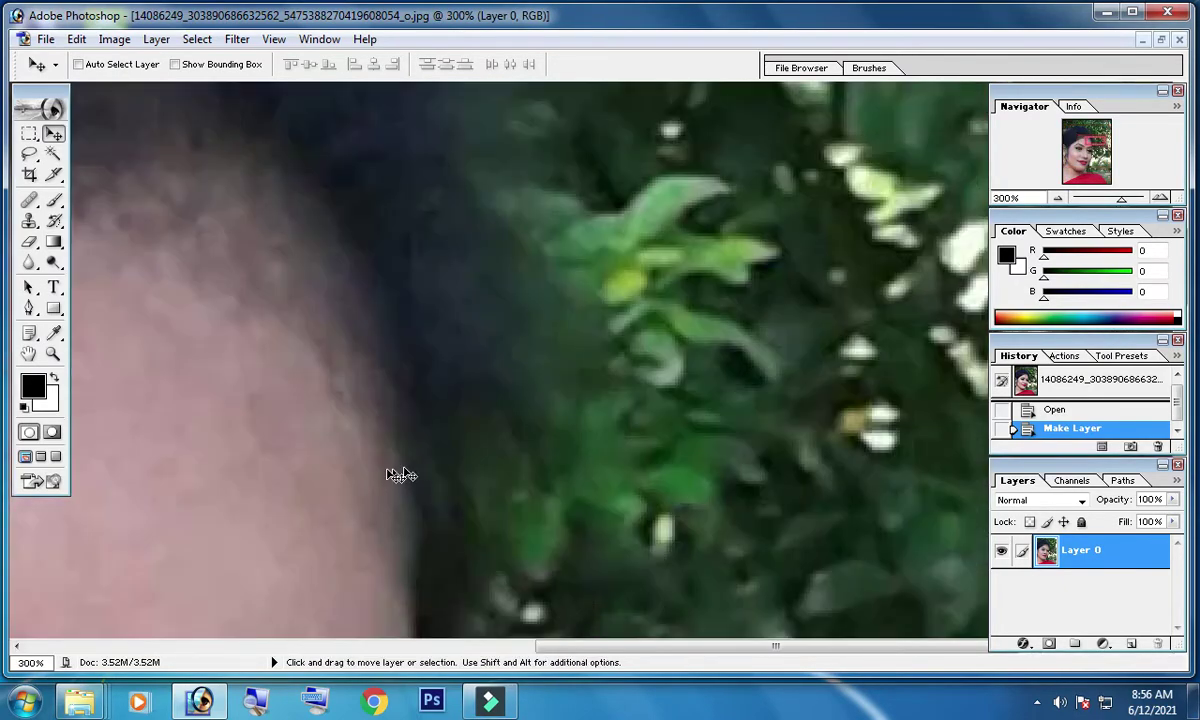
mouse_move(570, 305)
mouse_down()
mouse_move(865, 177)
mouse_move(478, 588)
mouse_move(549, 281)
mouse_up()
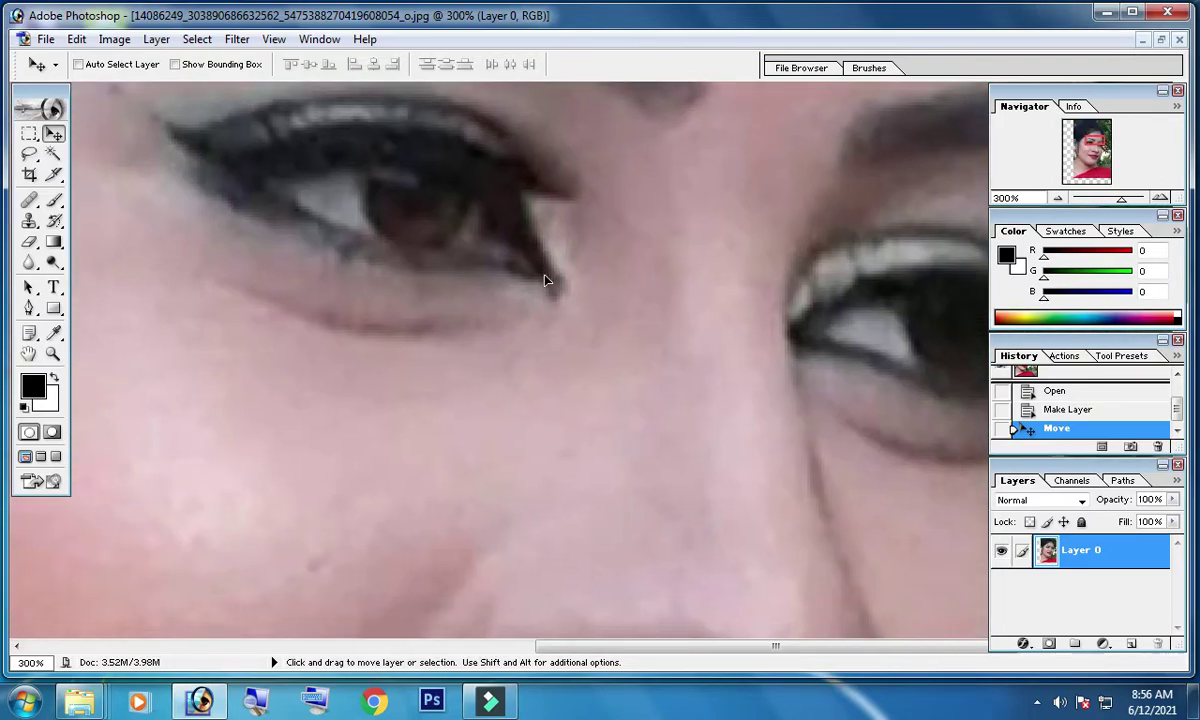
drag(447, 449, 455, 333)
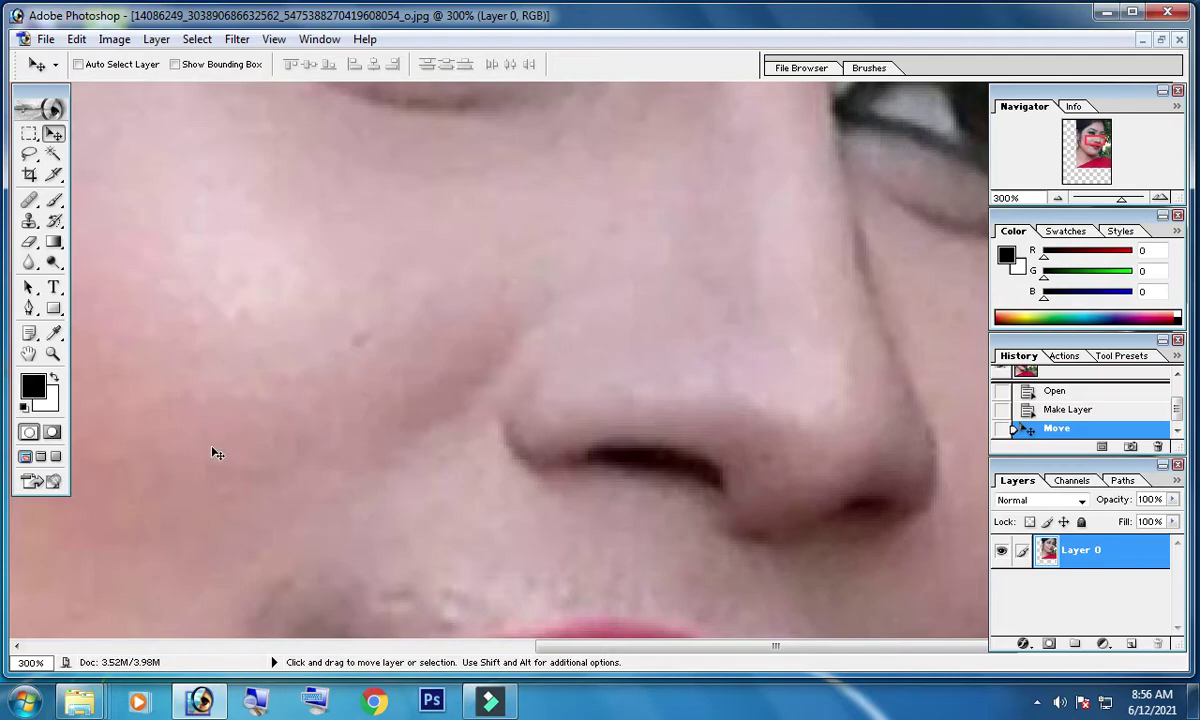
- Zoom out to 200% and shift the layer to inspect cheeks, lips, eyes and nose
key(ctrl+alt+space)
click(226, 387)
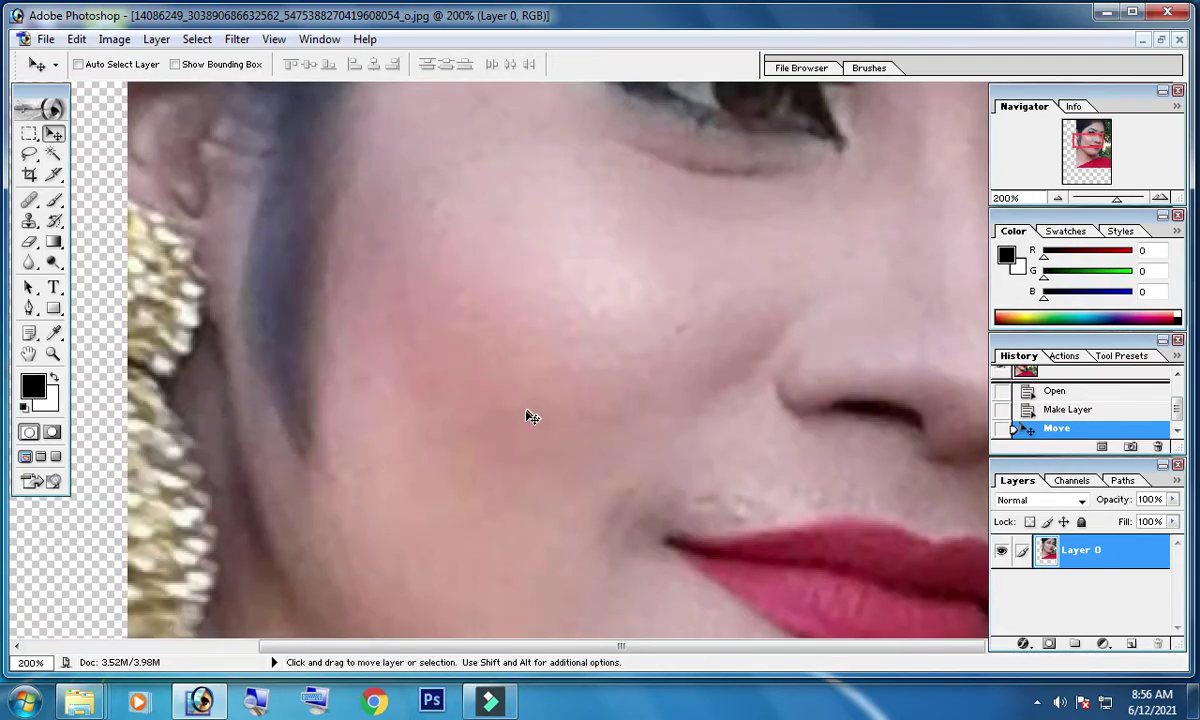
drag(485, 316, 312, 335)
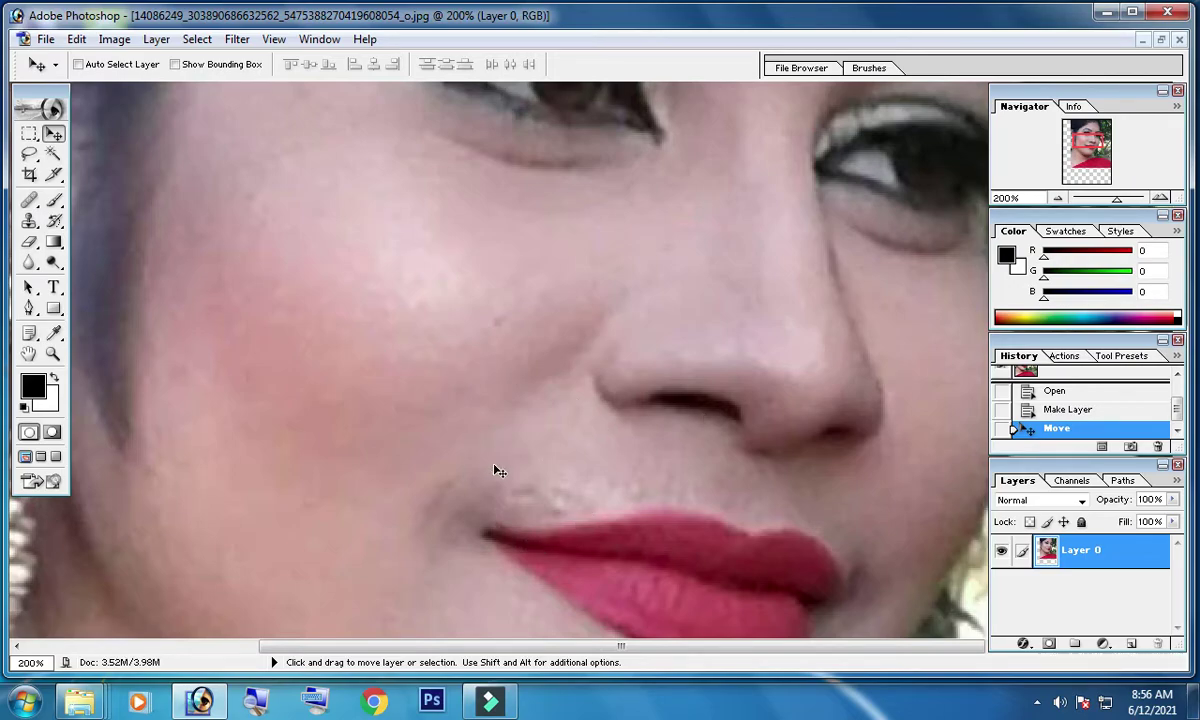
mouse_move(561, 496)
mouse_down()
mouse_move(501, 378)
mouse_move(573, 410)
mouse_move(572, 384)
mouse_up()
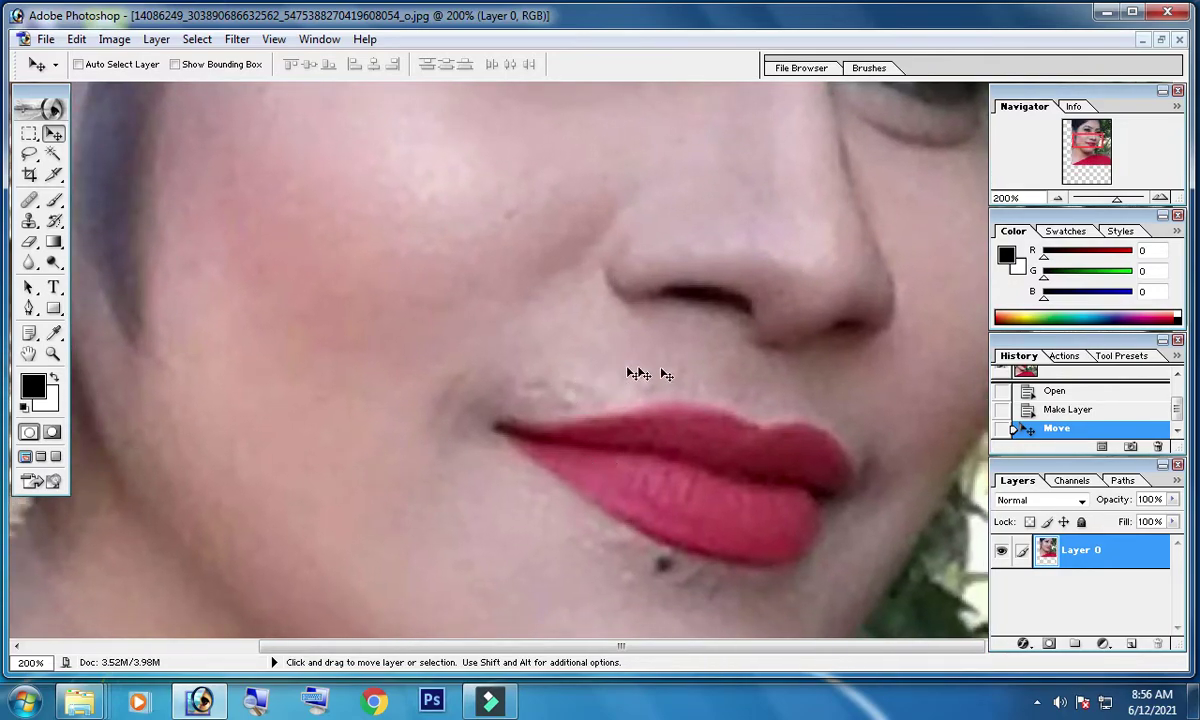
click(420, 225)
drag(455, 292, 358, 380)
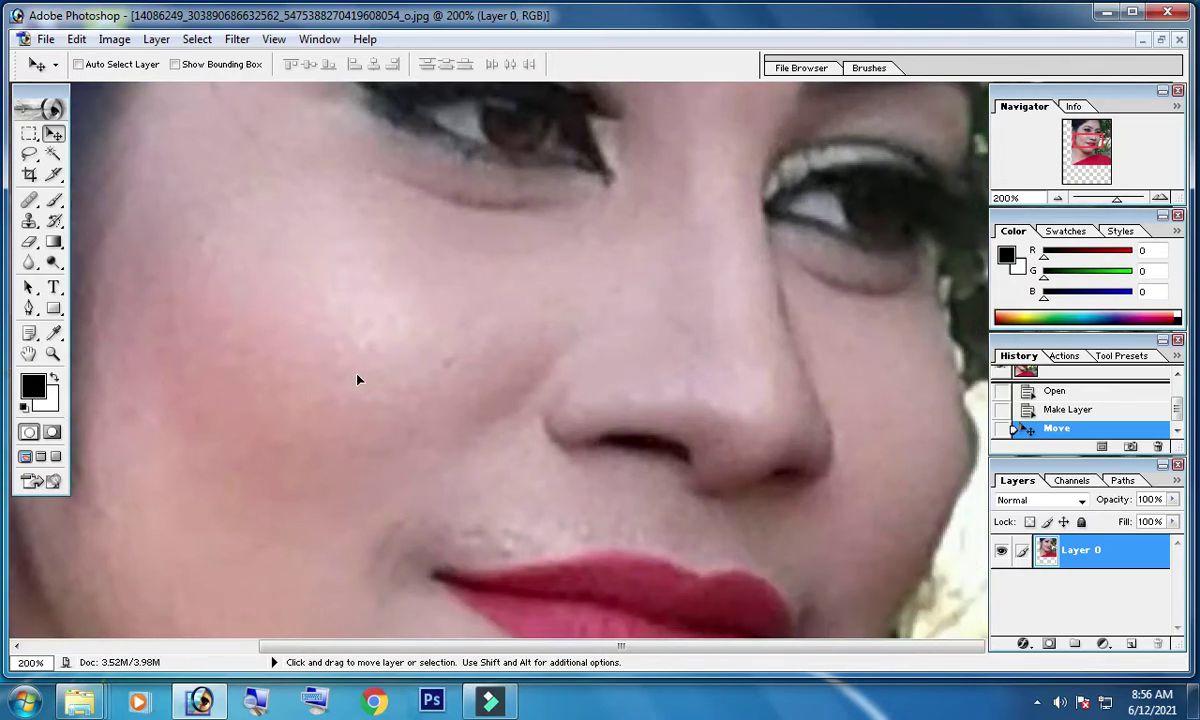
drag(358, 380, 346, 356)
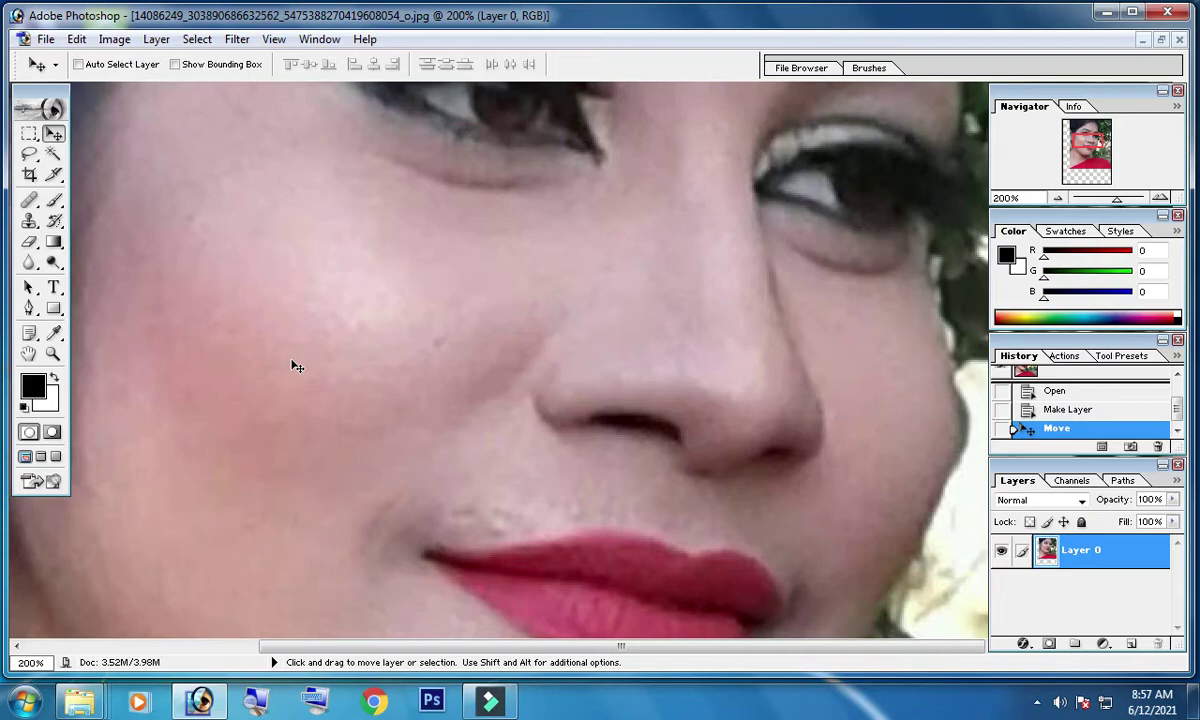
click(1106, 12)
- Restore Photoshop and launch Grain Surgery 2's Remove Grain filter, showing Noise Reduction 138%
click(1085, 330)
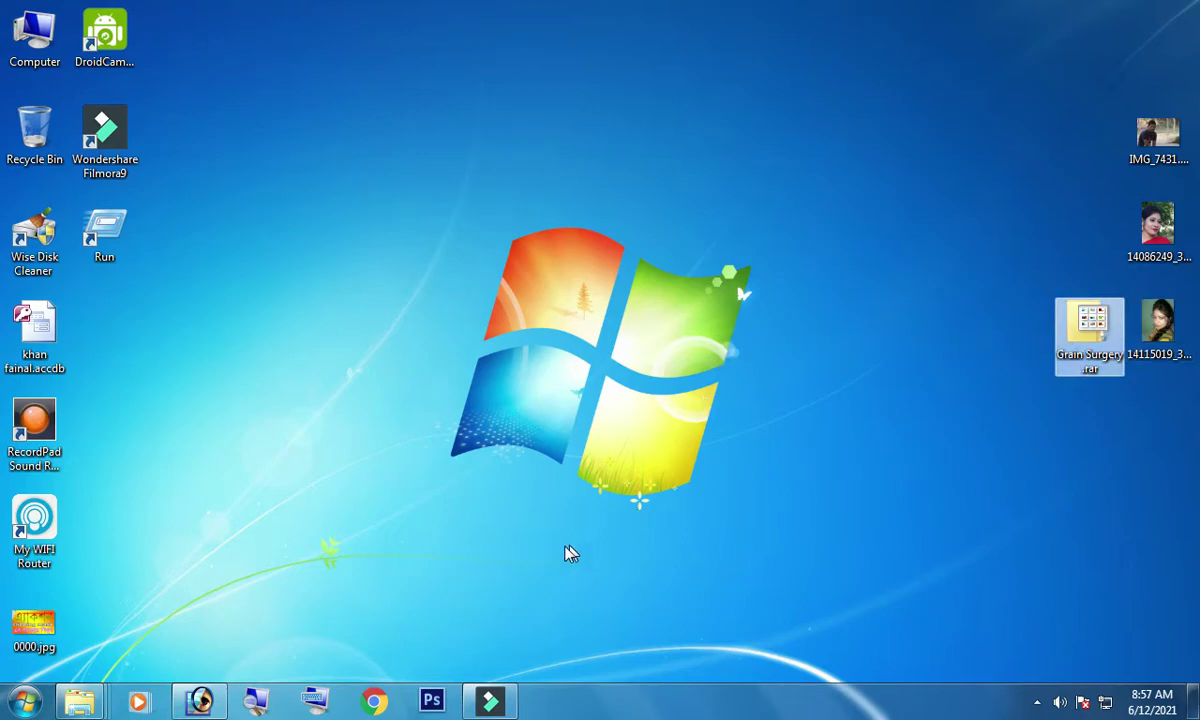
click(203, 700)
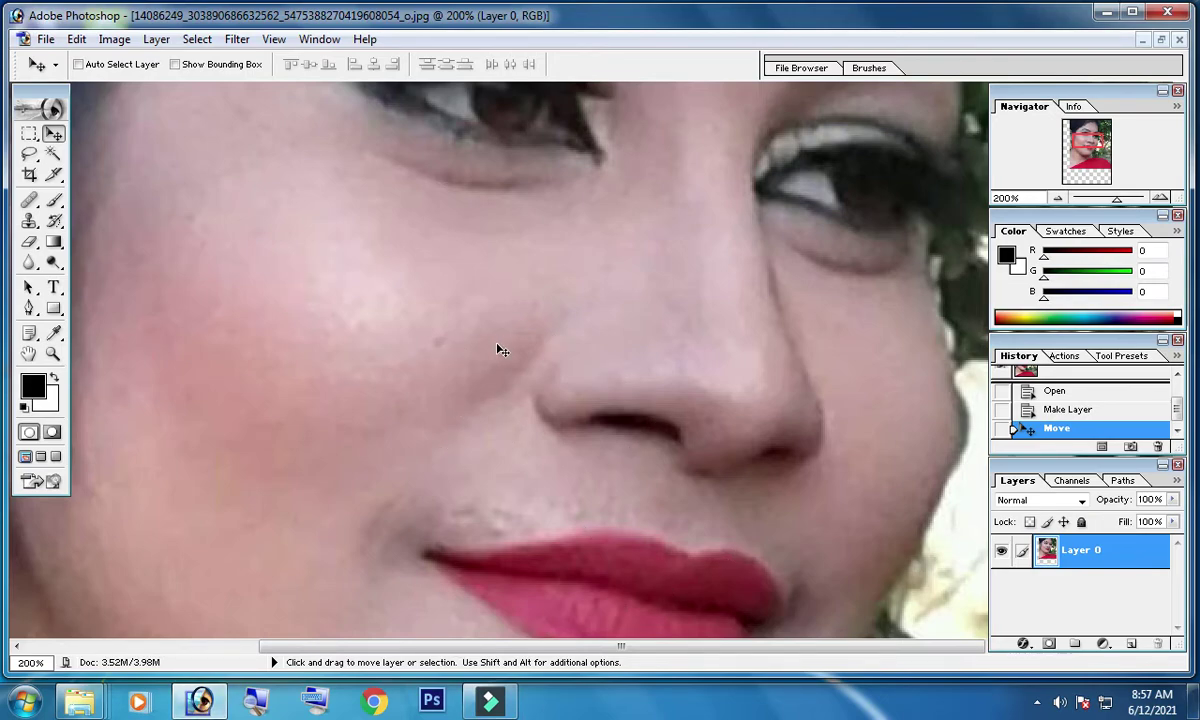
click(45, 40)
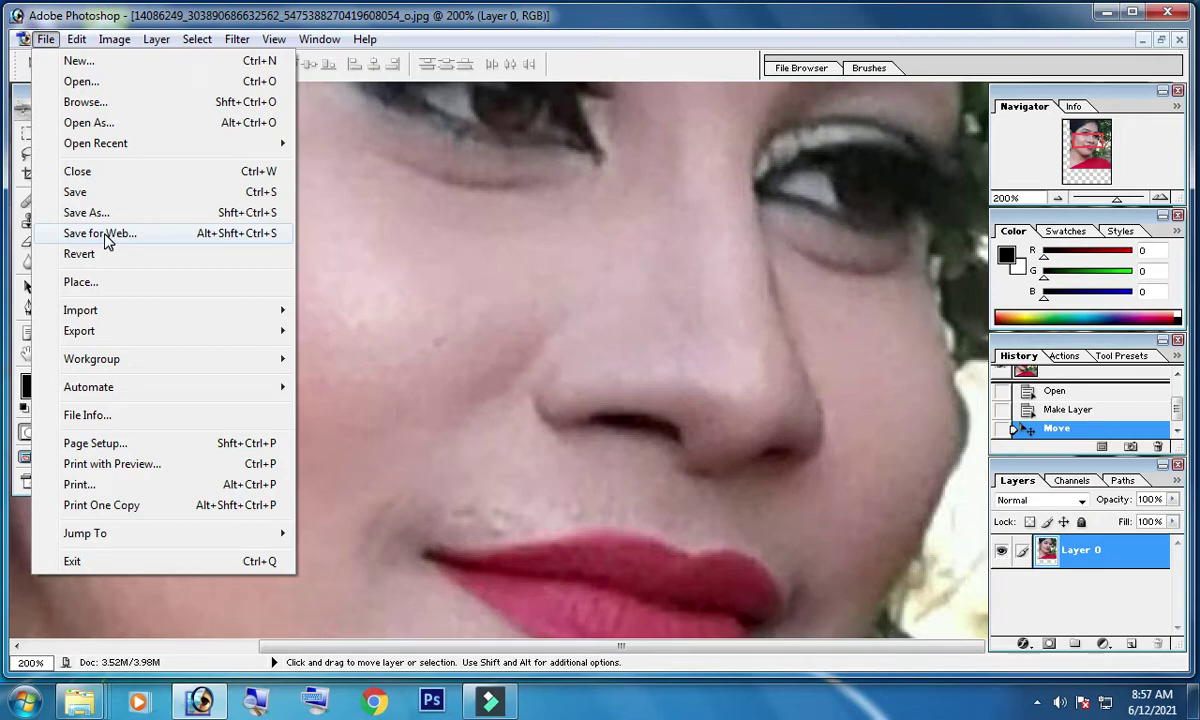
mouse_move(432, 279)
mouse_down()
mouse_move(432, 391)
mouse_move(442, 383)
mouse_up()
click(134, 42)
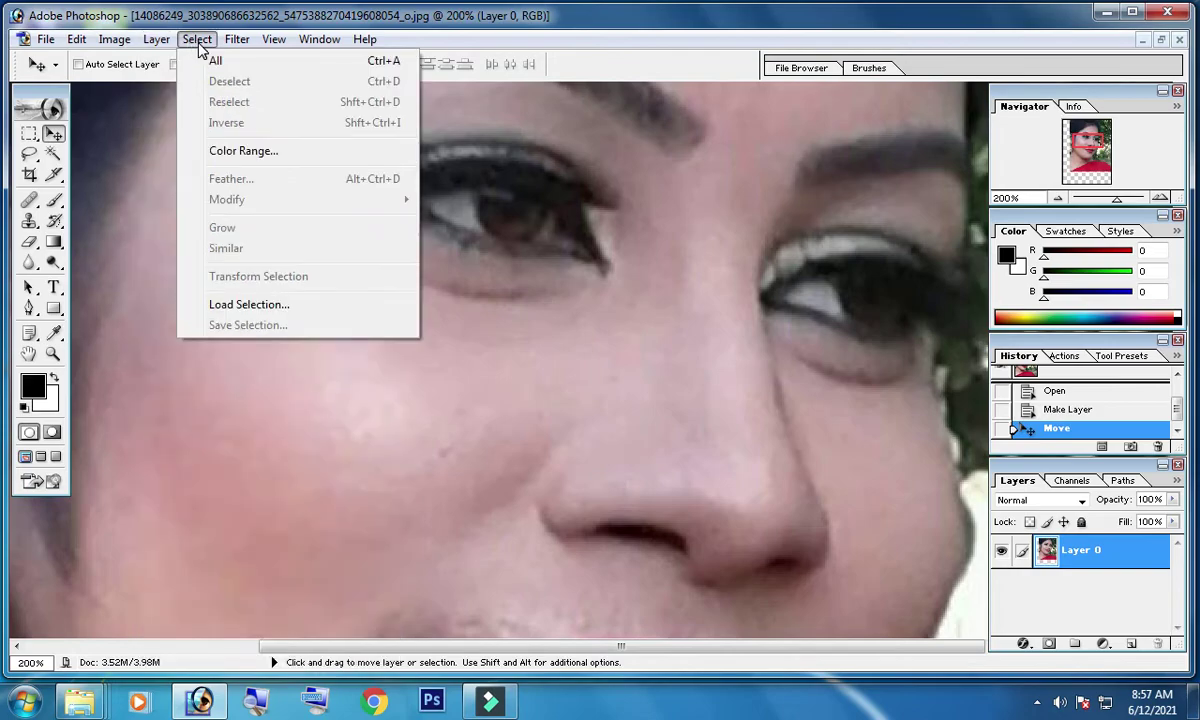
mouse_move(288, 454)
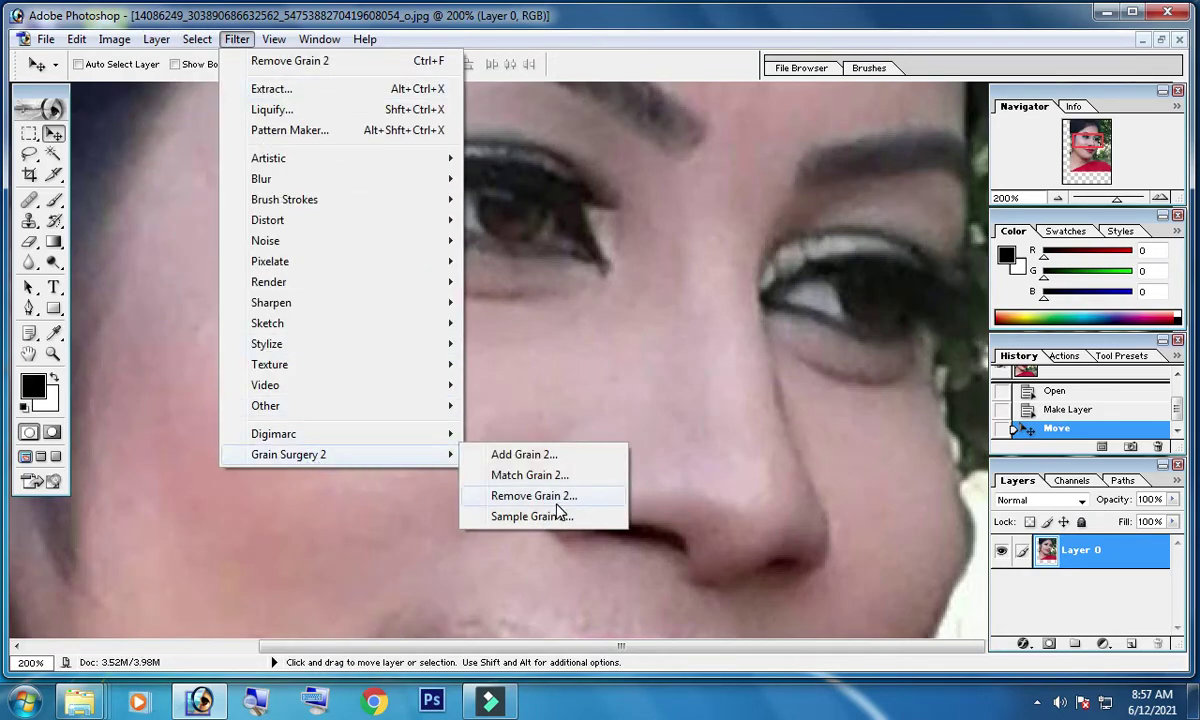
click(558, 500)
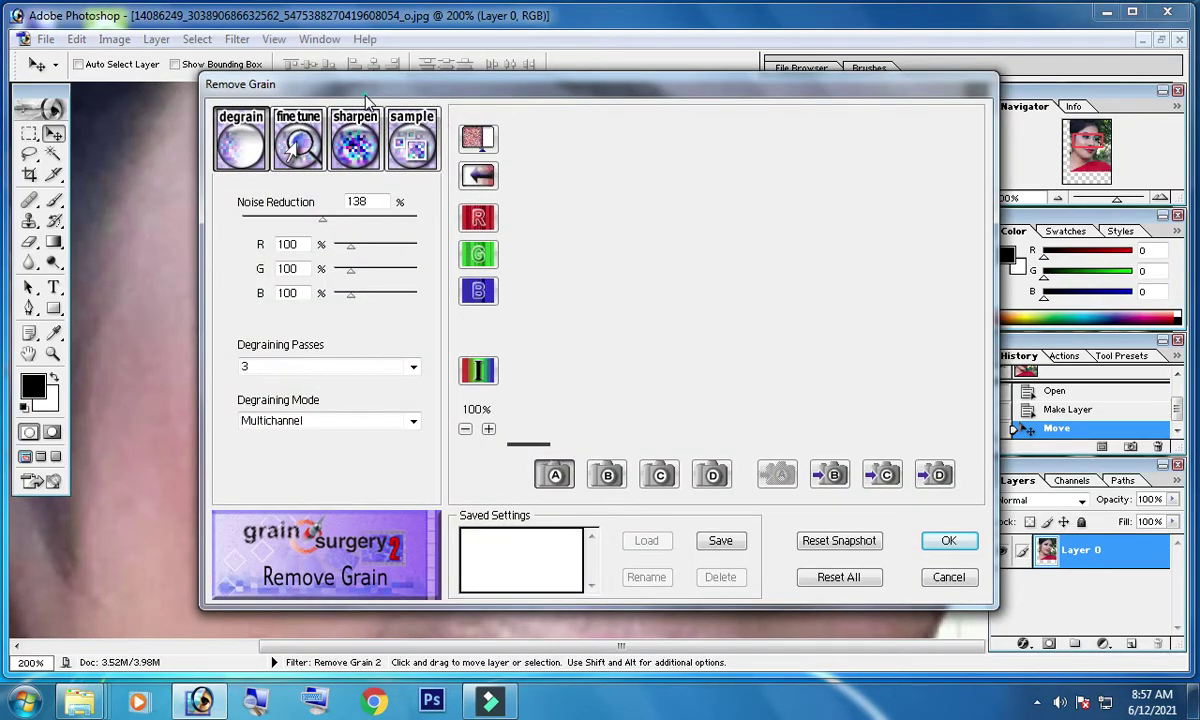
- Reposition the Remove Grain dialog and pan its preview to the lips, cheek and earring
drag(370, 97, 6, 26)
mouse_move(5, 90)
mouse_down()
mouse_move(600, 95)
mouse_move(586, 199)
mouse_up()
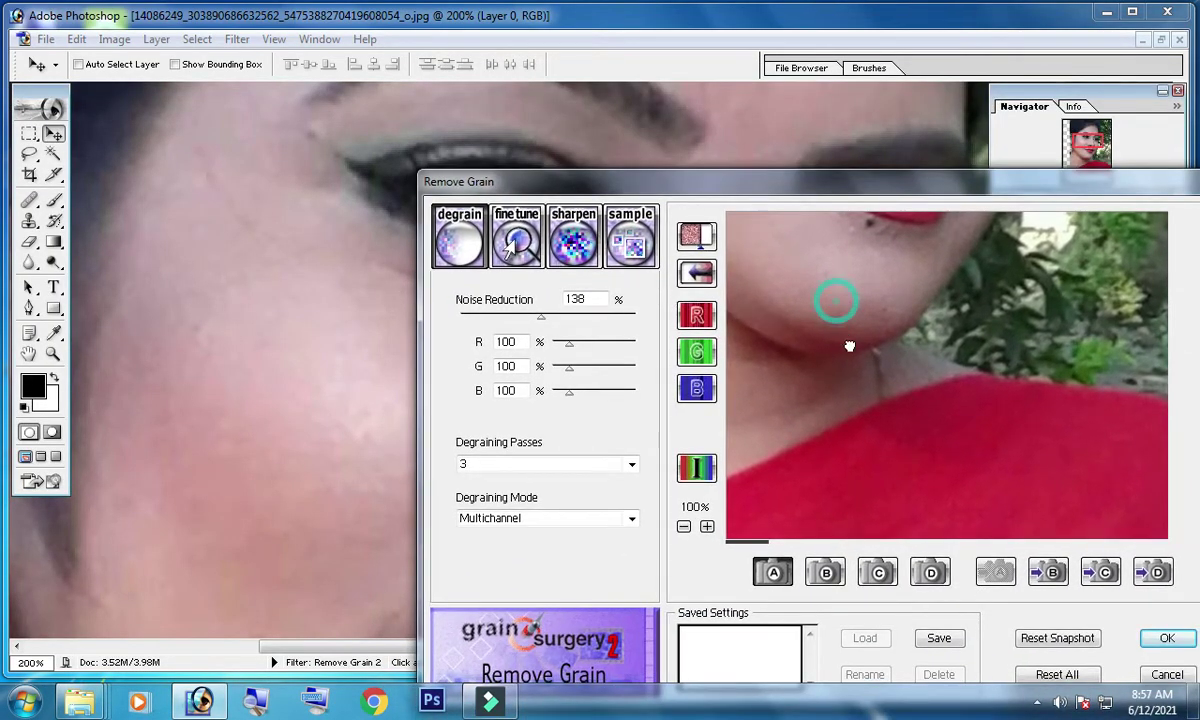
drag(837, 309, 973, 458)
mouse_move(910, 338)
mouse_down()
mouse_move(936, 374)
mouse_move(919, 372)
mouse_up()
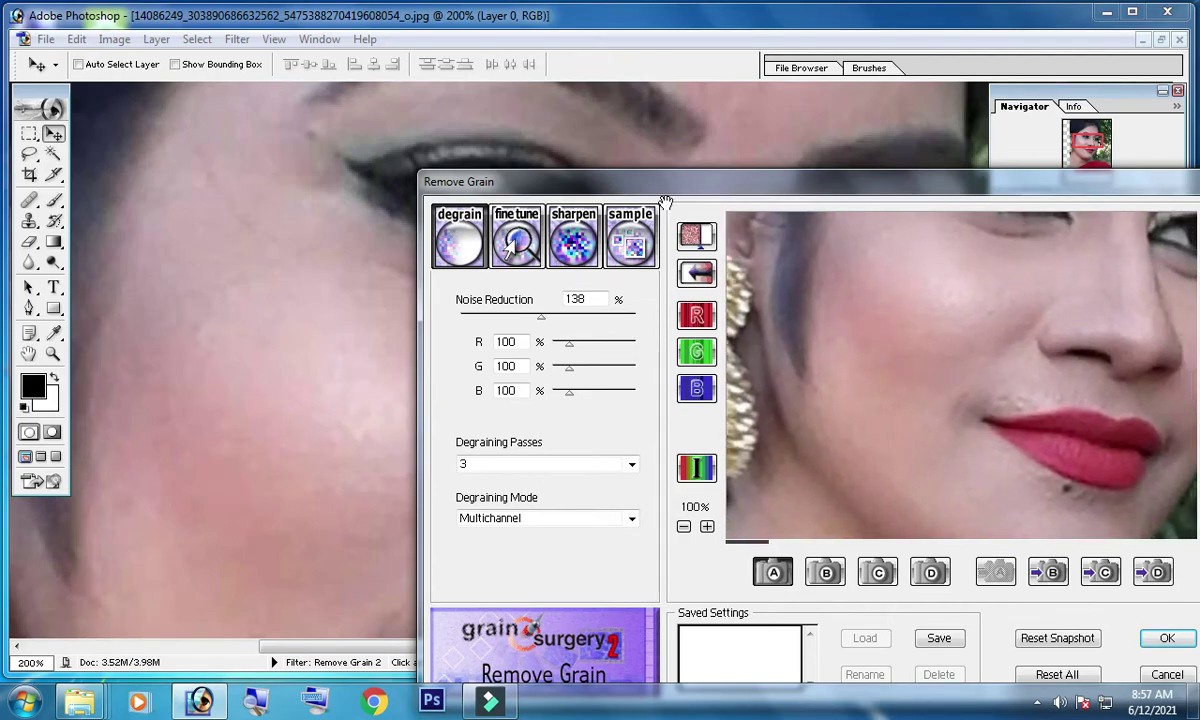
mouse_move(711, 189)
mouse_down()
mouse_move(825, 213)
mouse_move(767, 211)
mouse_up()
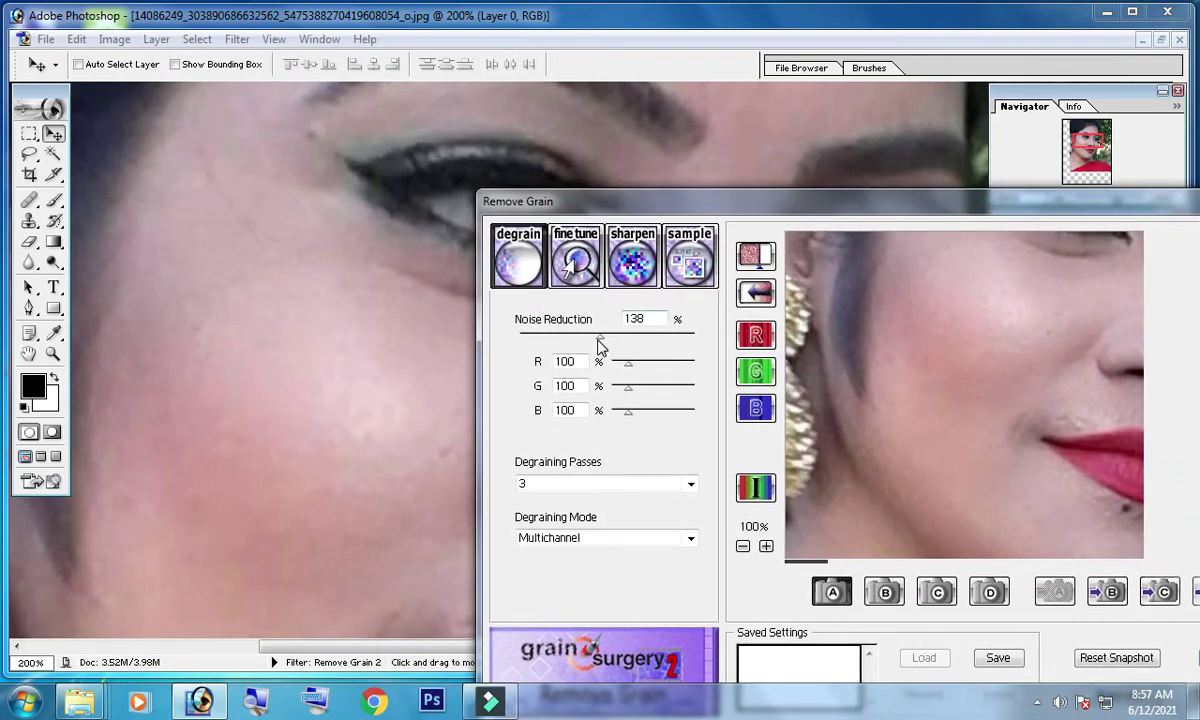
- Raise Noise Reduction to 217%, check the canvas, and apply Remove Grain
drag(610, 342, 632, 342)
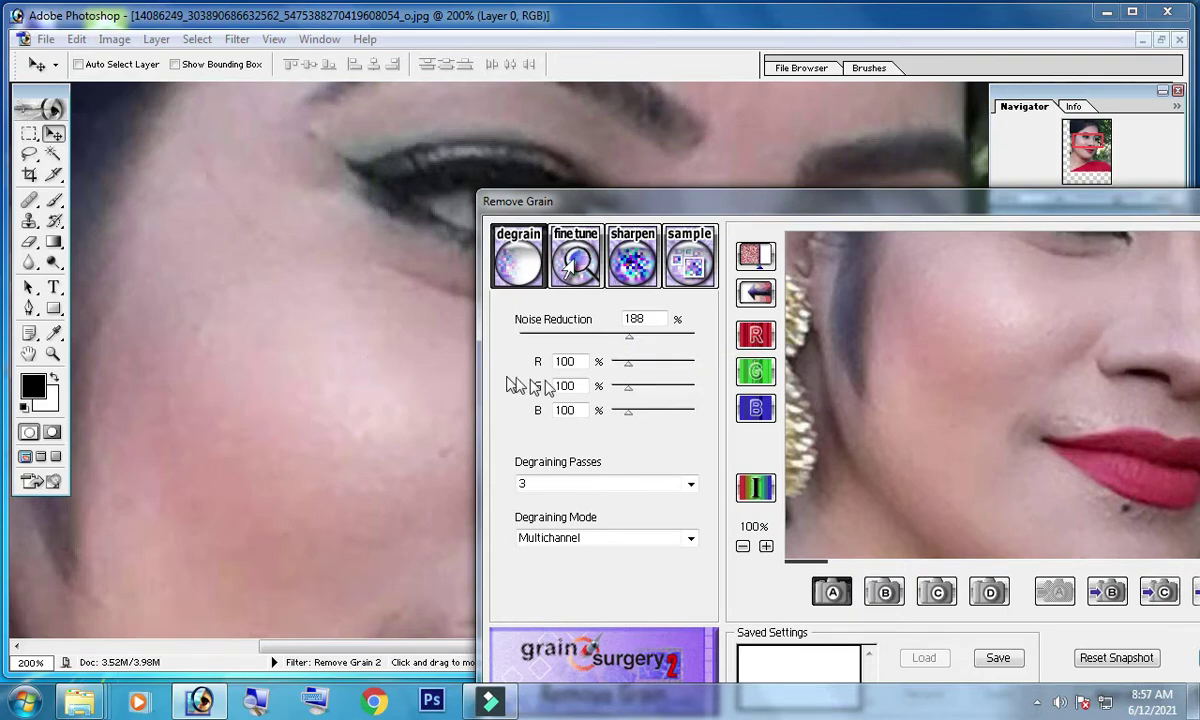
drag(638, 344, 648, 344)
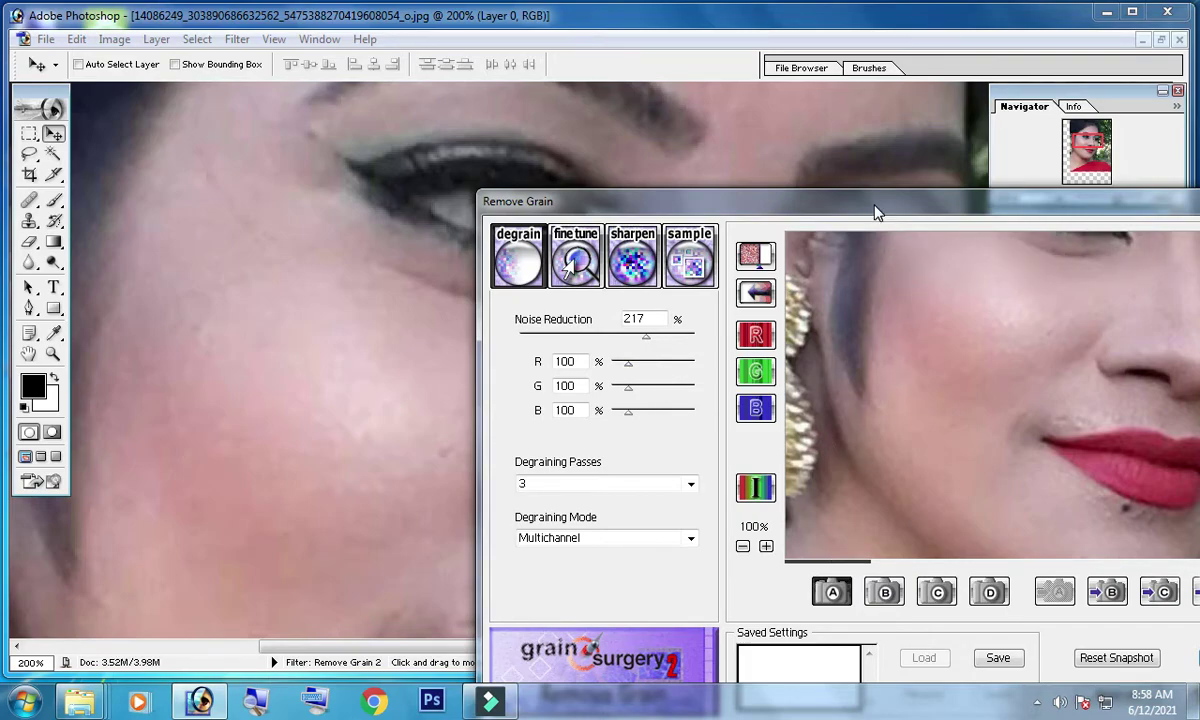
drag(871, 201, 237, 250)
drag(237, 385, 429, 63)
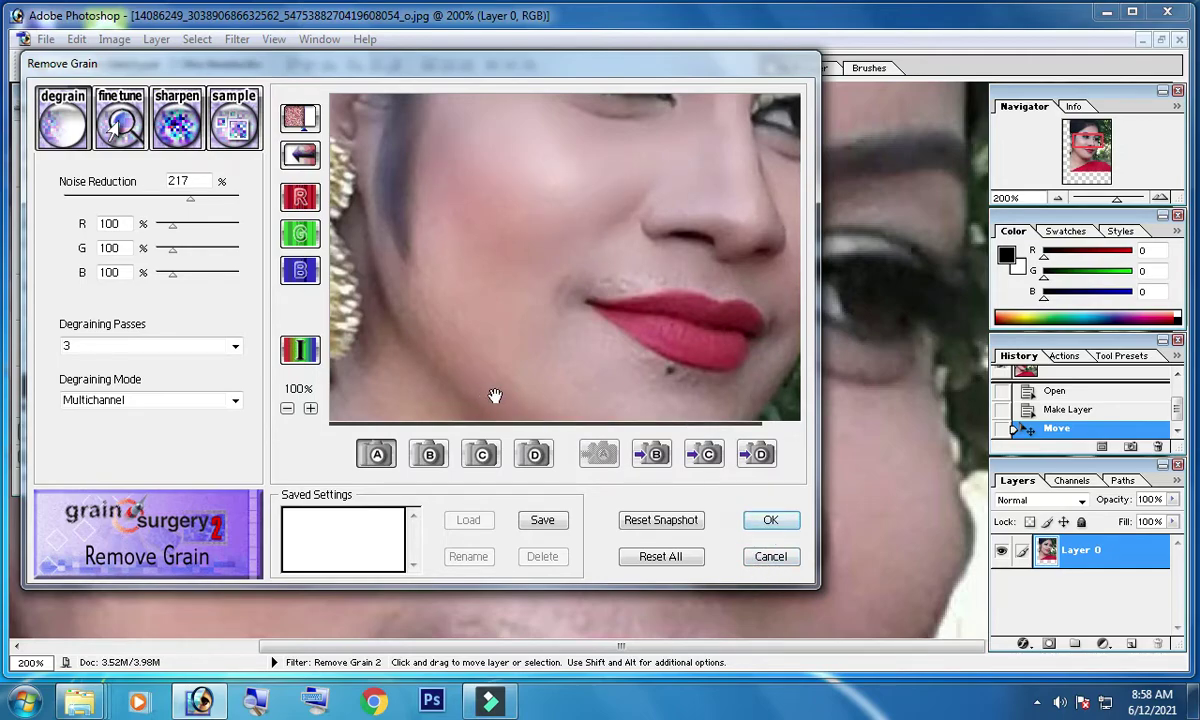
mouse_move(585, 72)
mouse_down()
mouse_move(873, 316)
mouse_move(990, 314)
mouse_up()
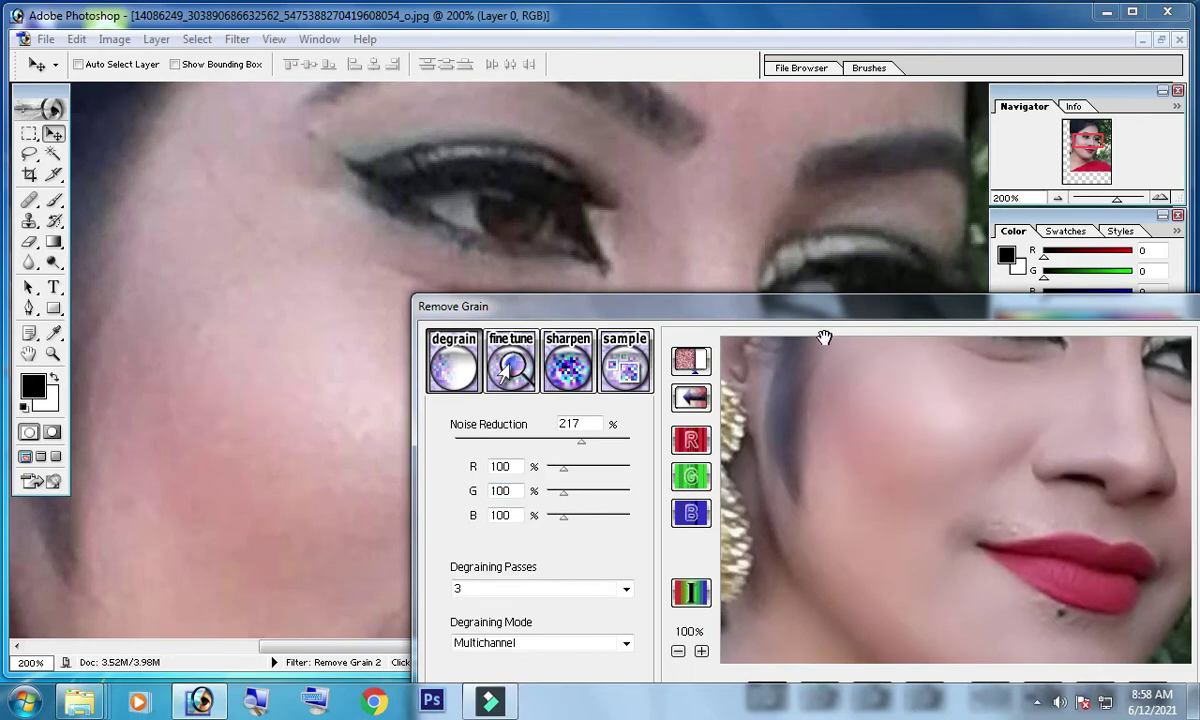
drag(804, 311, 658, 206)
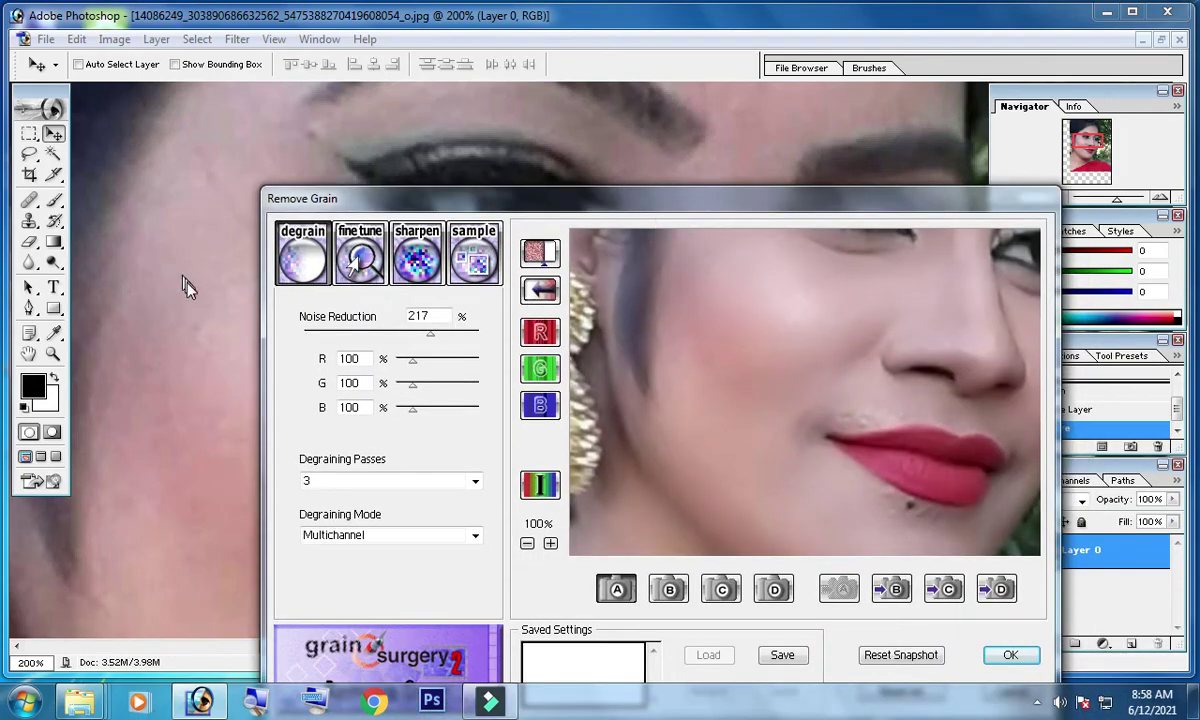
click(1007, 658)
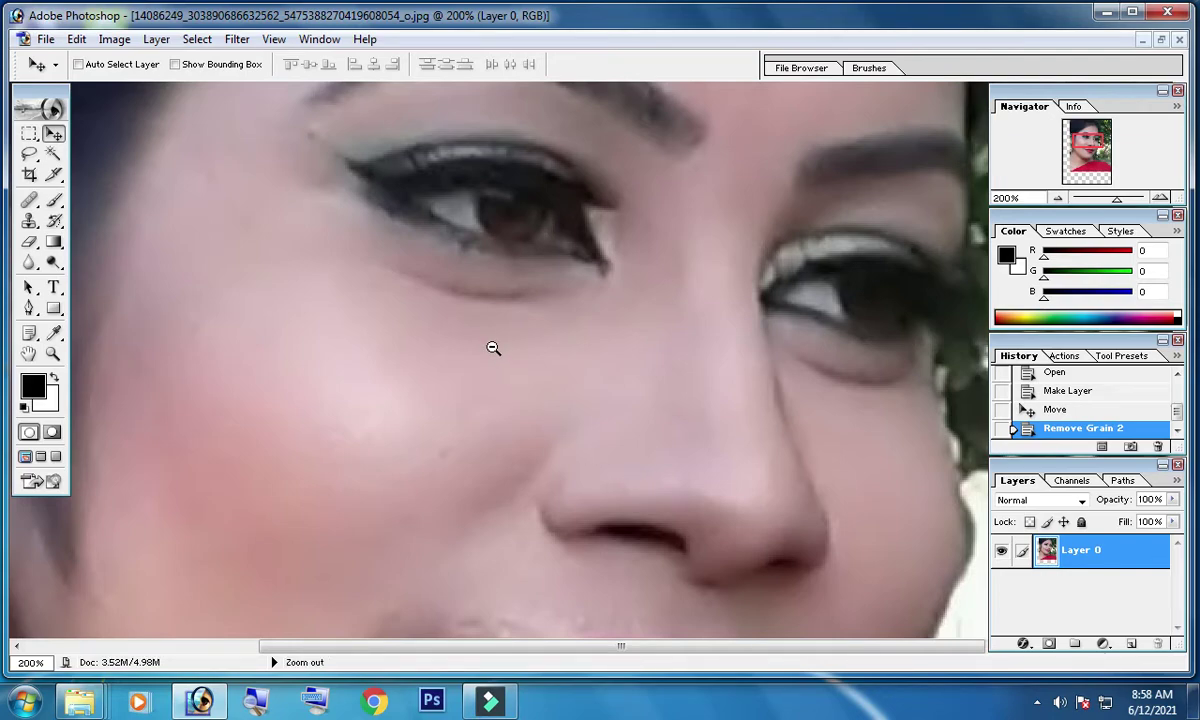
- Shift Layer 0 left, zoom in on the smoothed cheek, then zoom out to 66.67%
ctrl+alt+click(493, 347)
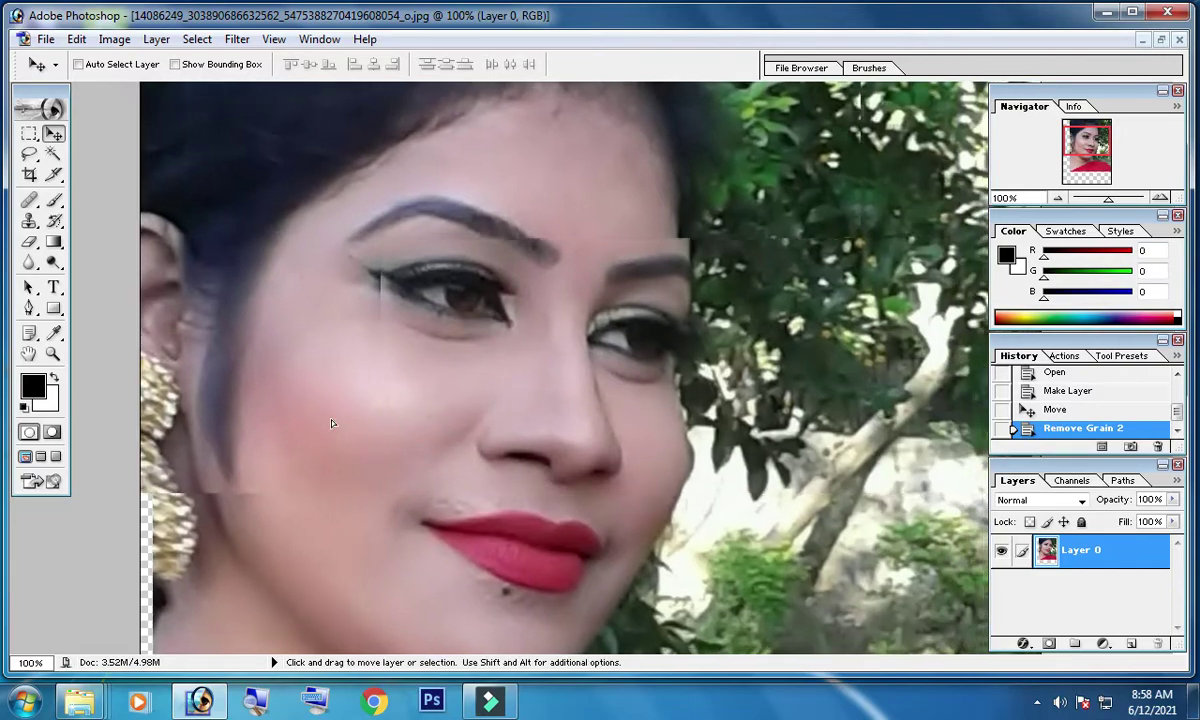
drag(455, 430, 332, 425)
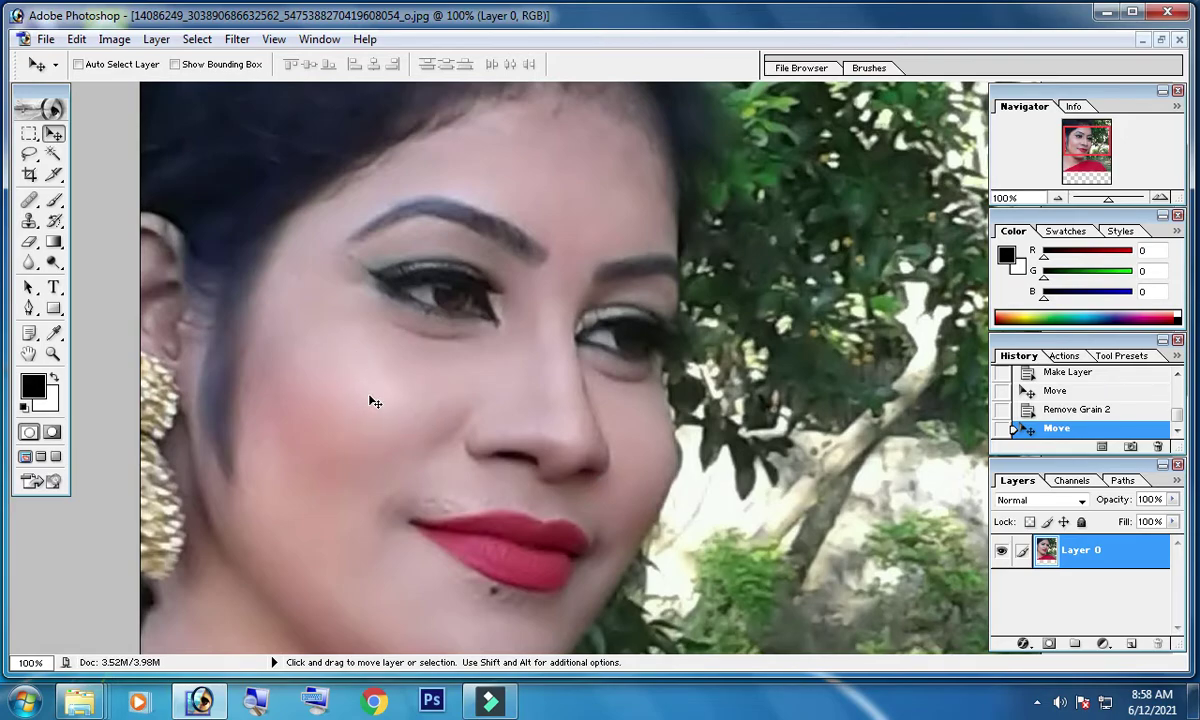
key(z)
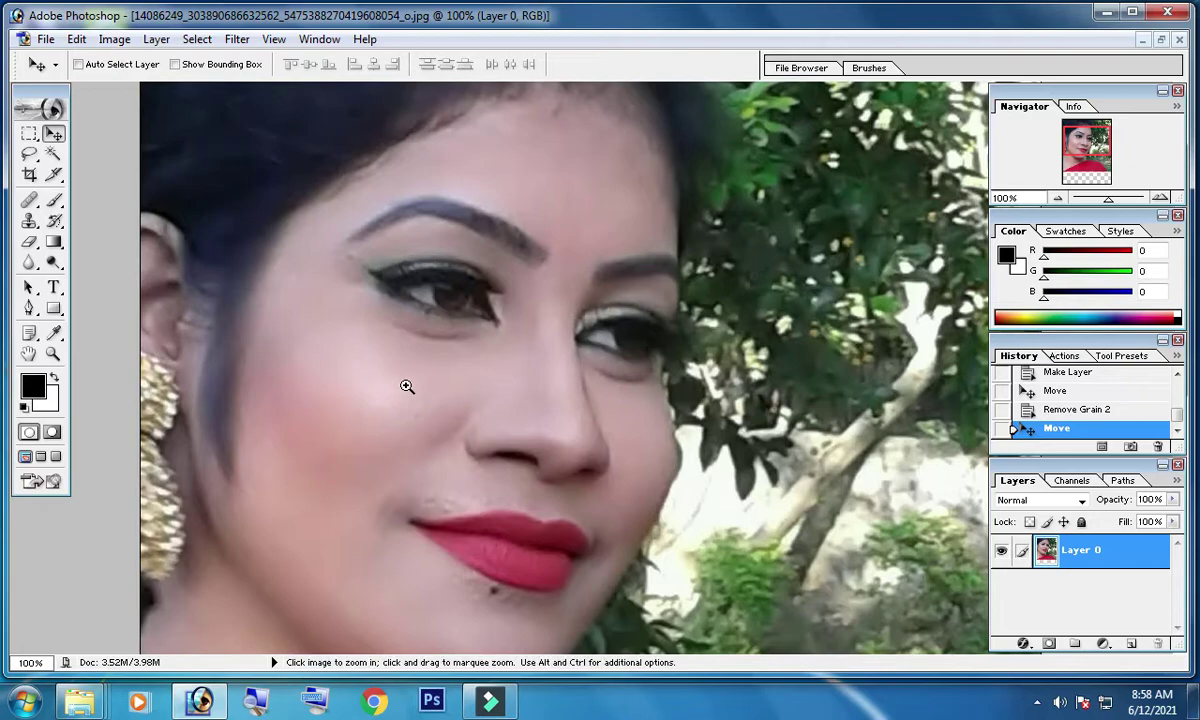
click(406, 386)
click(406, 386)
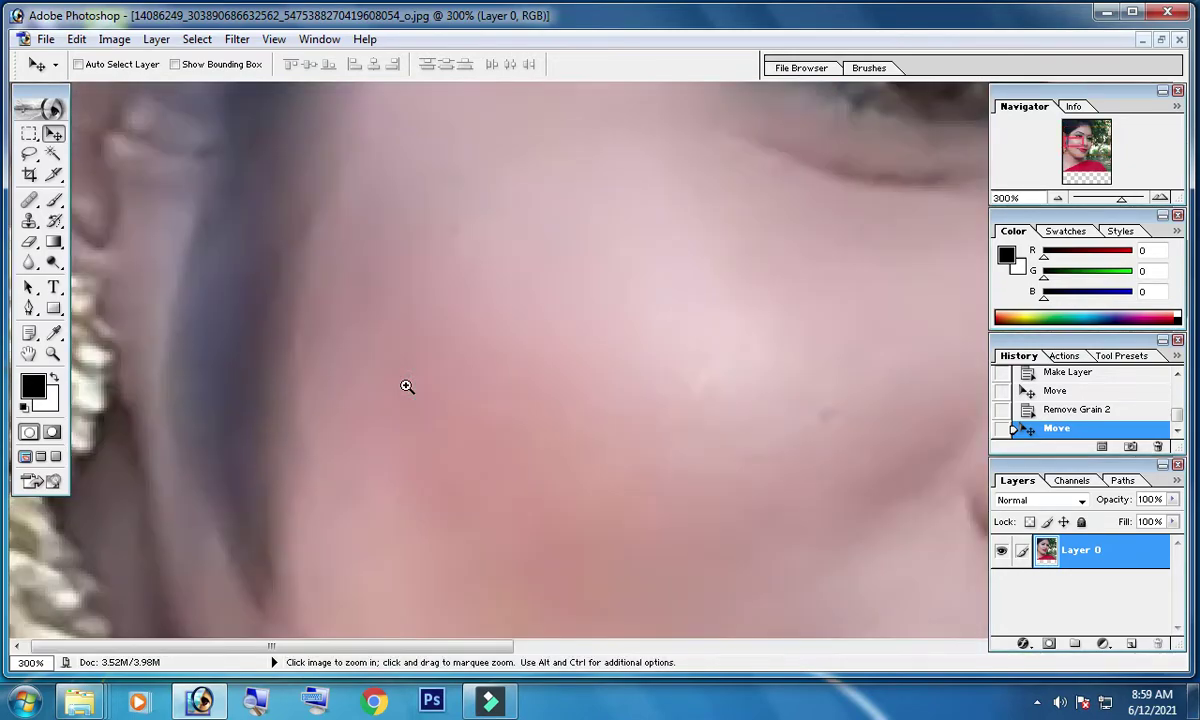
alt+click(509, 401)
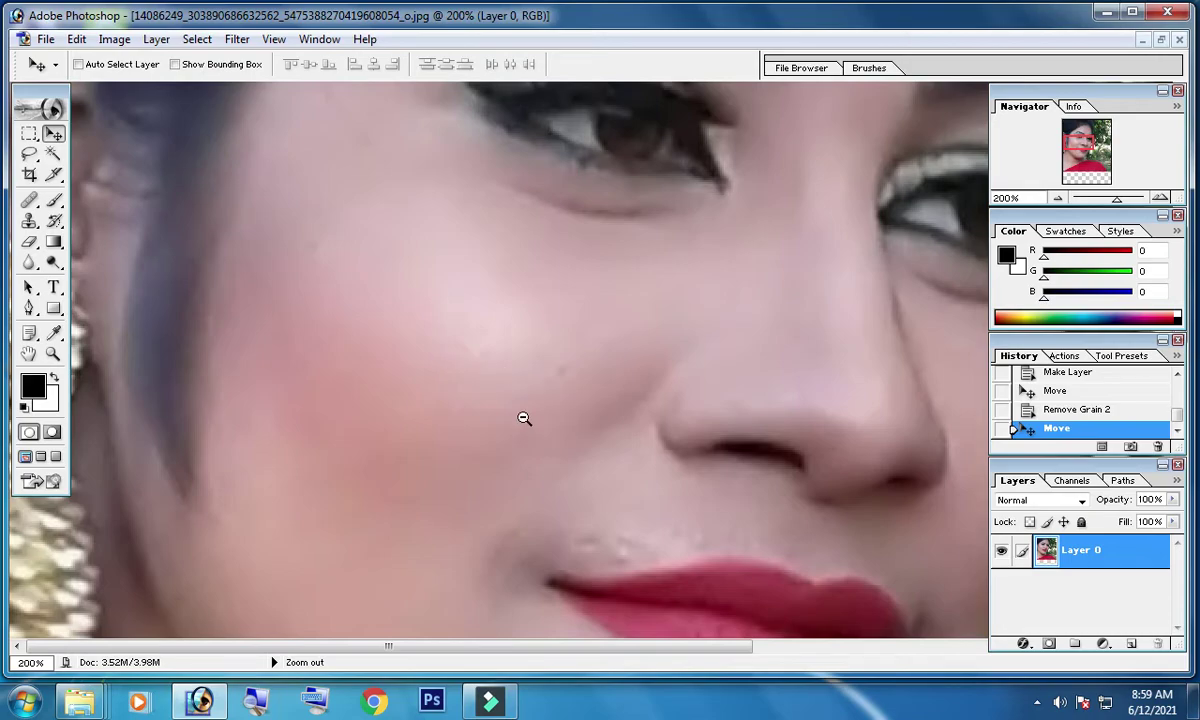
alt+click(525, 417)
alt+click(525, 417)
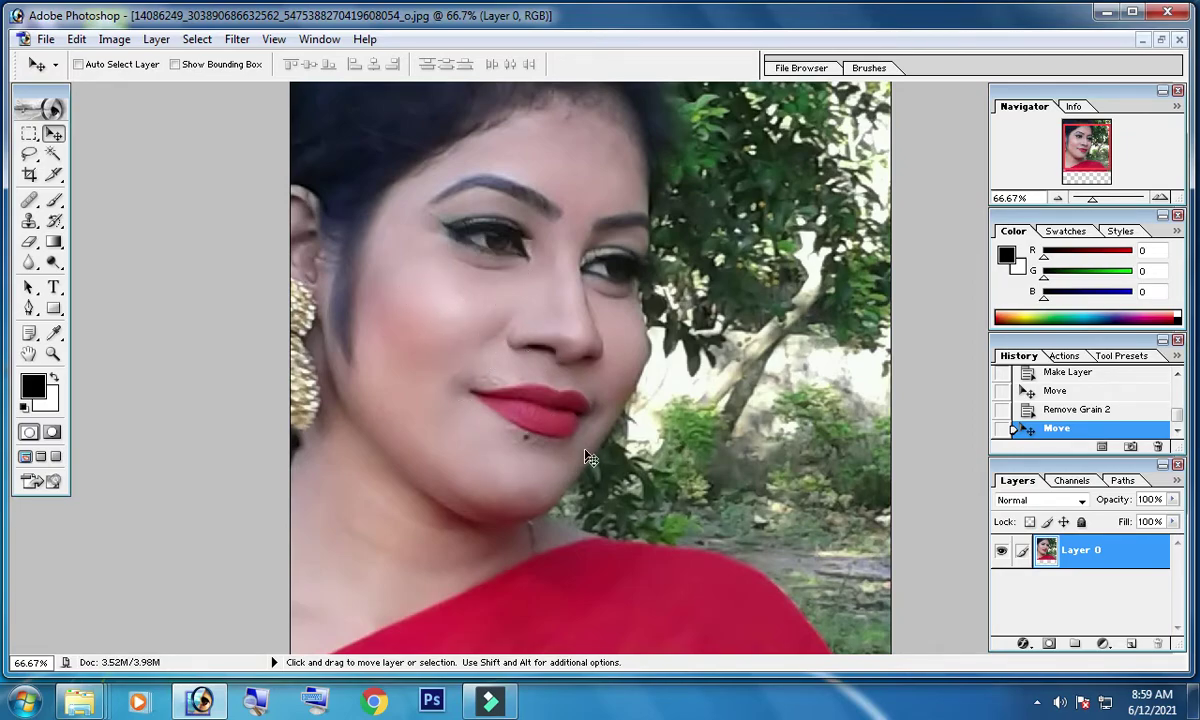
click(114, 39)
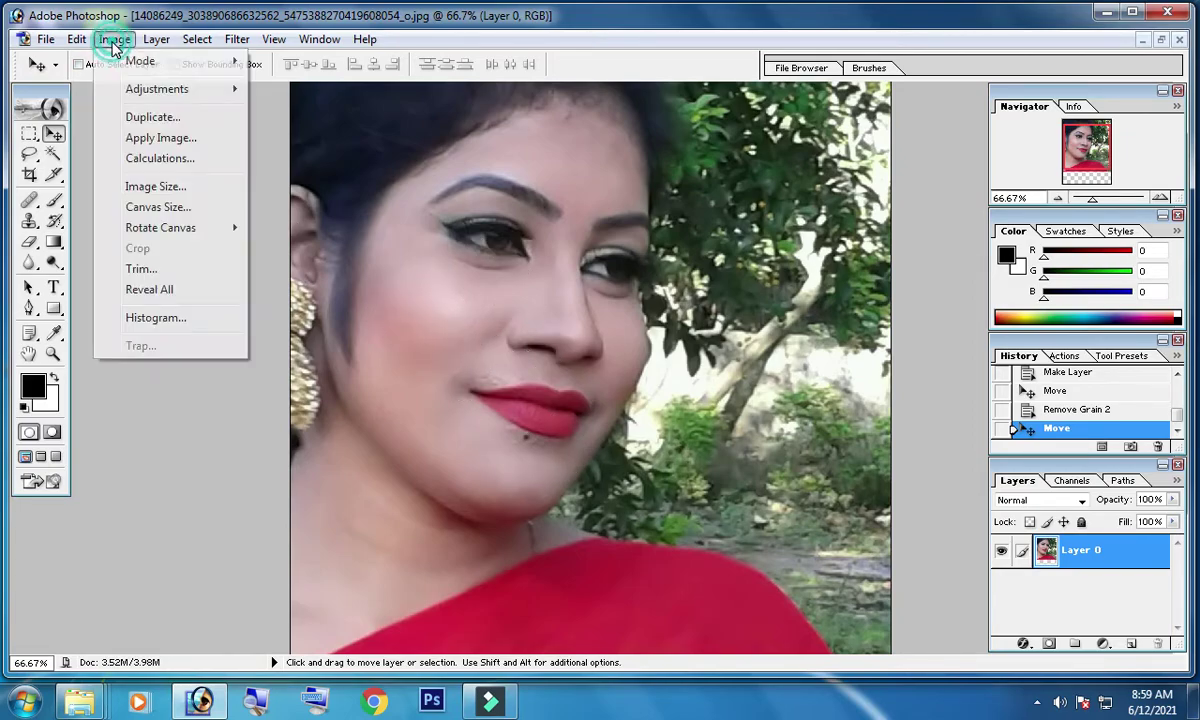
mouse_move(157, 89)
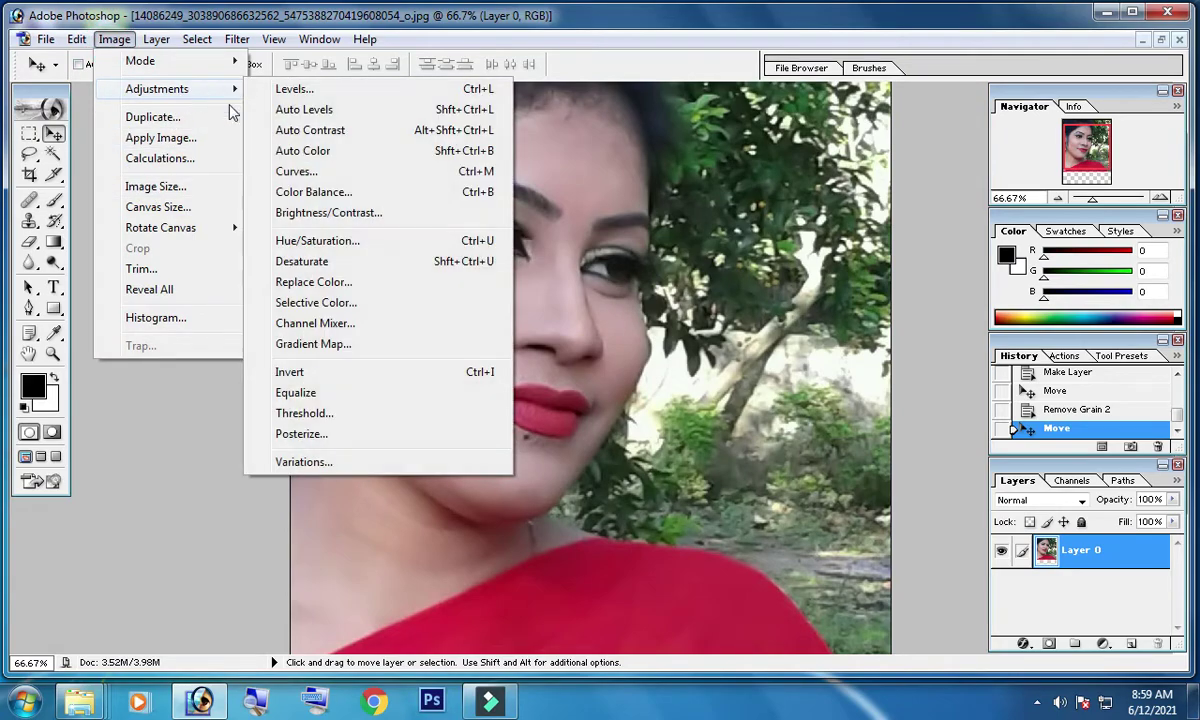
- Apply Brightness/Contrast with contrast +7 and a slight brightness increase
click(351, 214)
click(621, 322)
drag(620, 300, 782, 386)
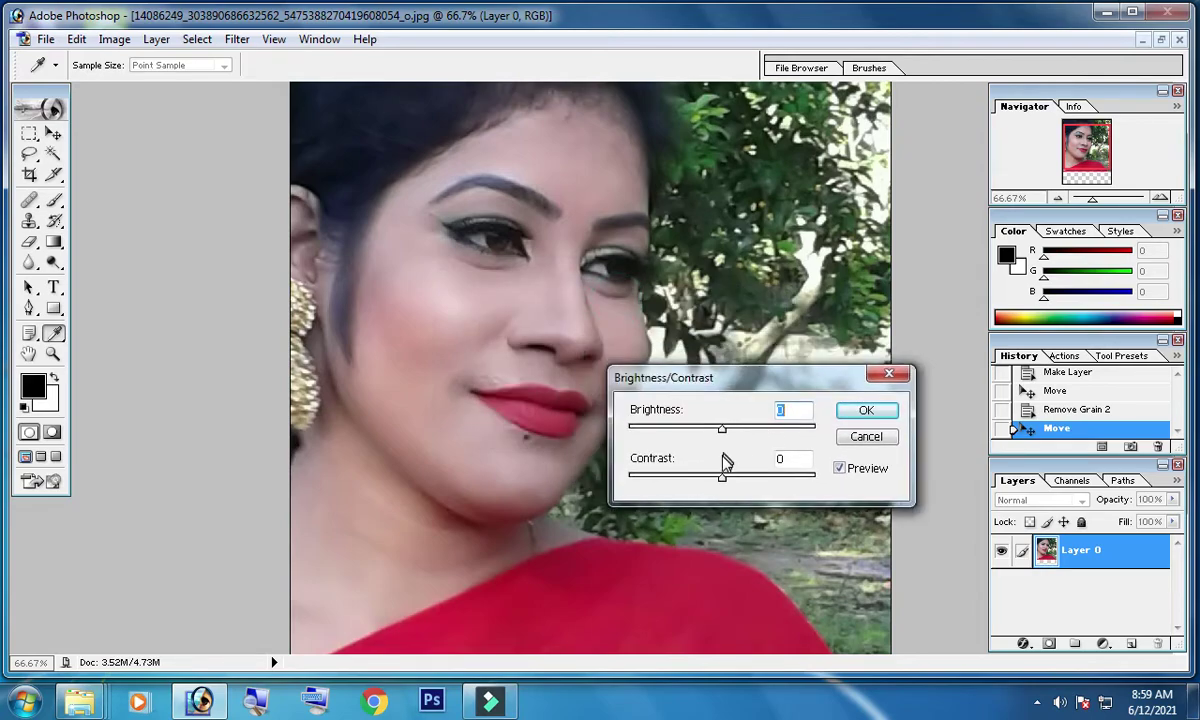
click(722, 481)
drag(724, 483, 731, 480)
drag(724, 430, 731, 432)
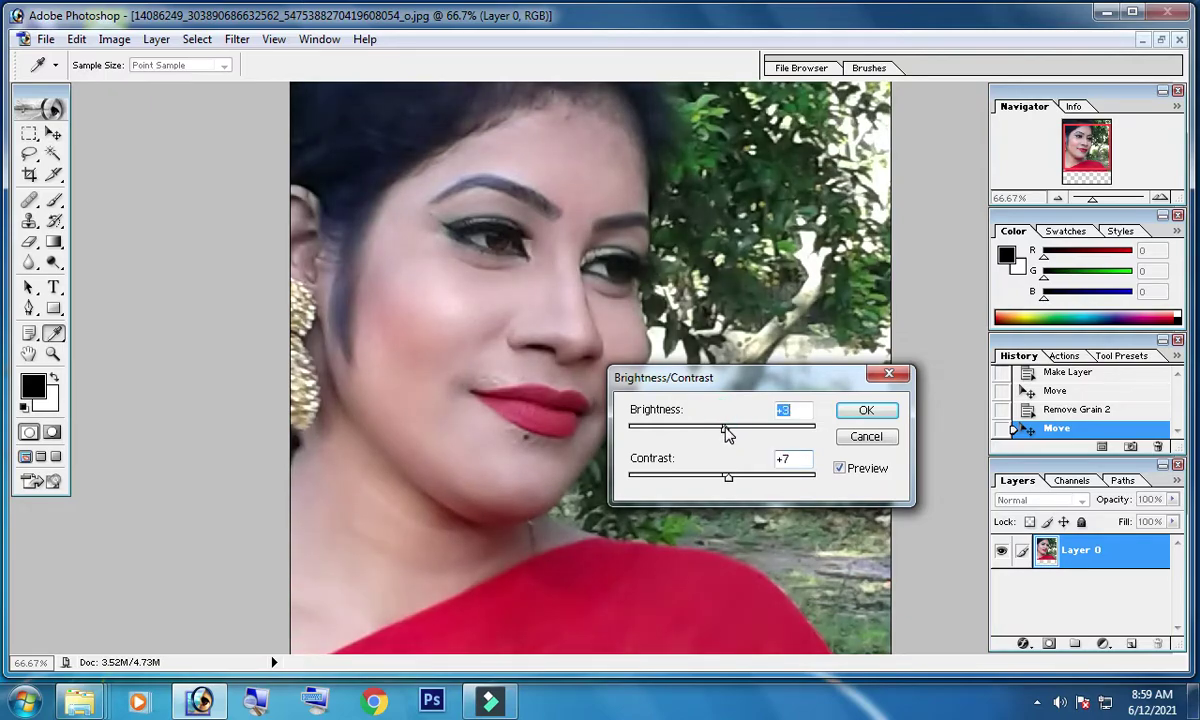
click(868, 410)
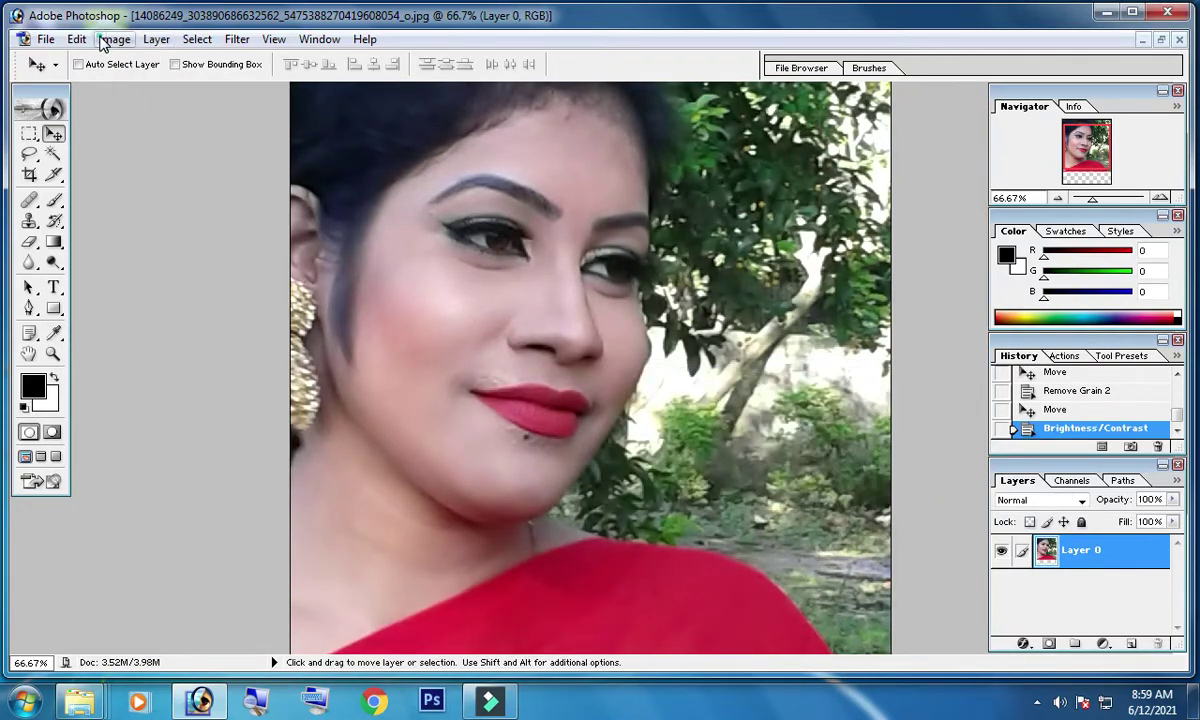
click(106, 40)
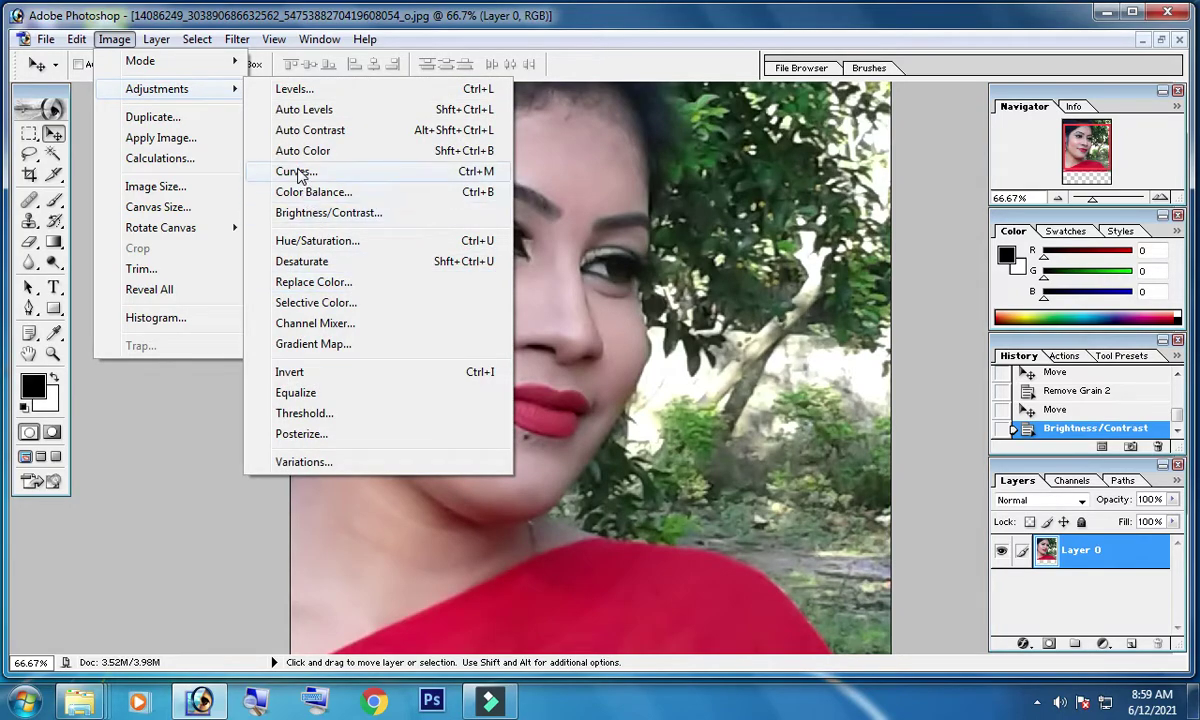
- Apply a Curves adjustment lifting the Red channel from input 103 to output 135
click(298, 171)
click(592, 228)
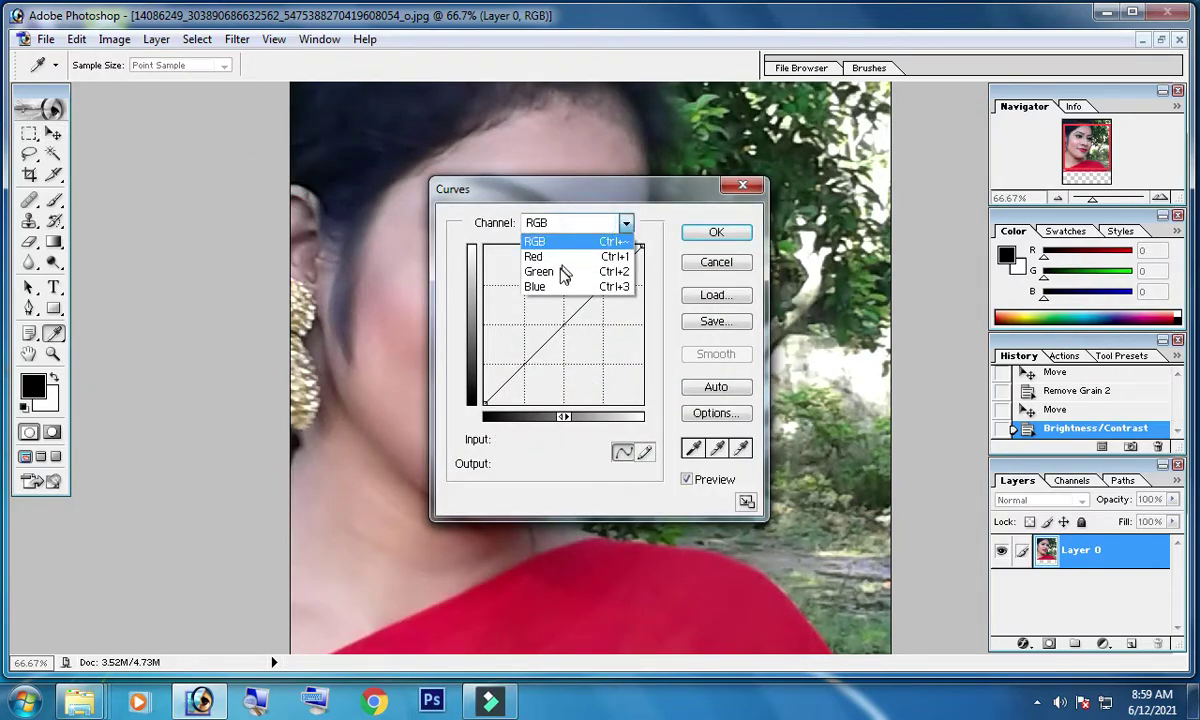
click(549, 255)
drag(572, 192, 590, 198)
drag(852, 282, 913, 313)
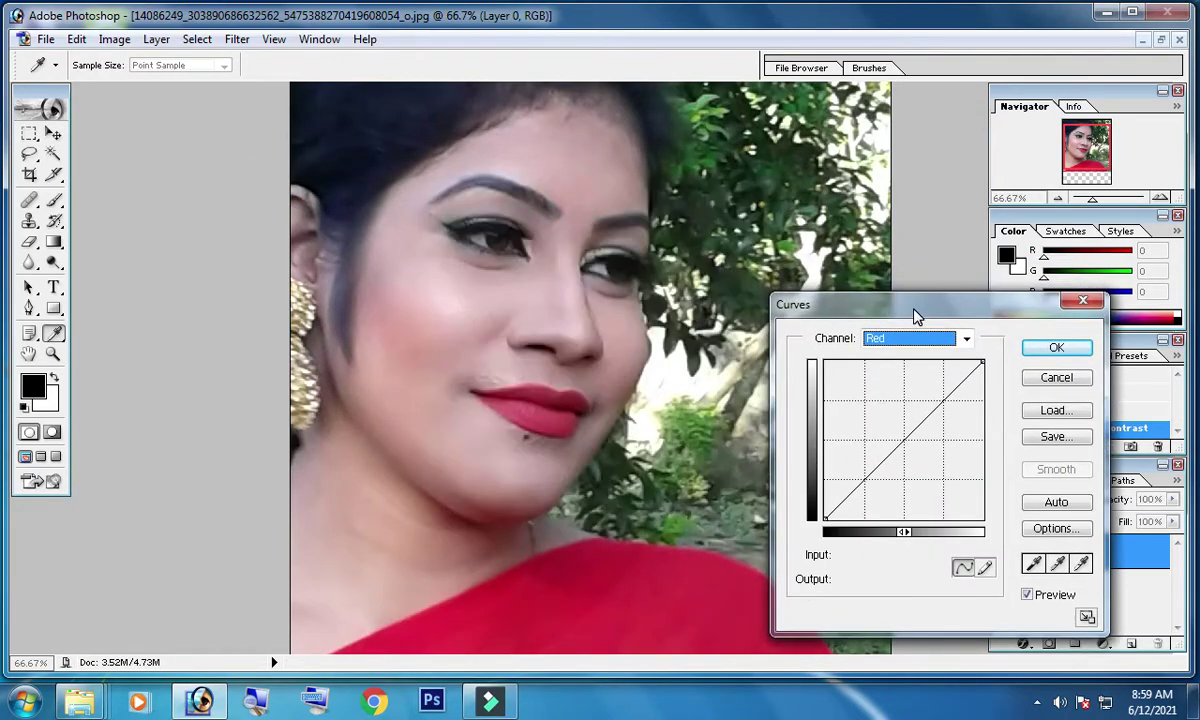
drag(897, 439, 889, 435)
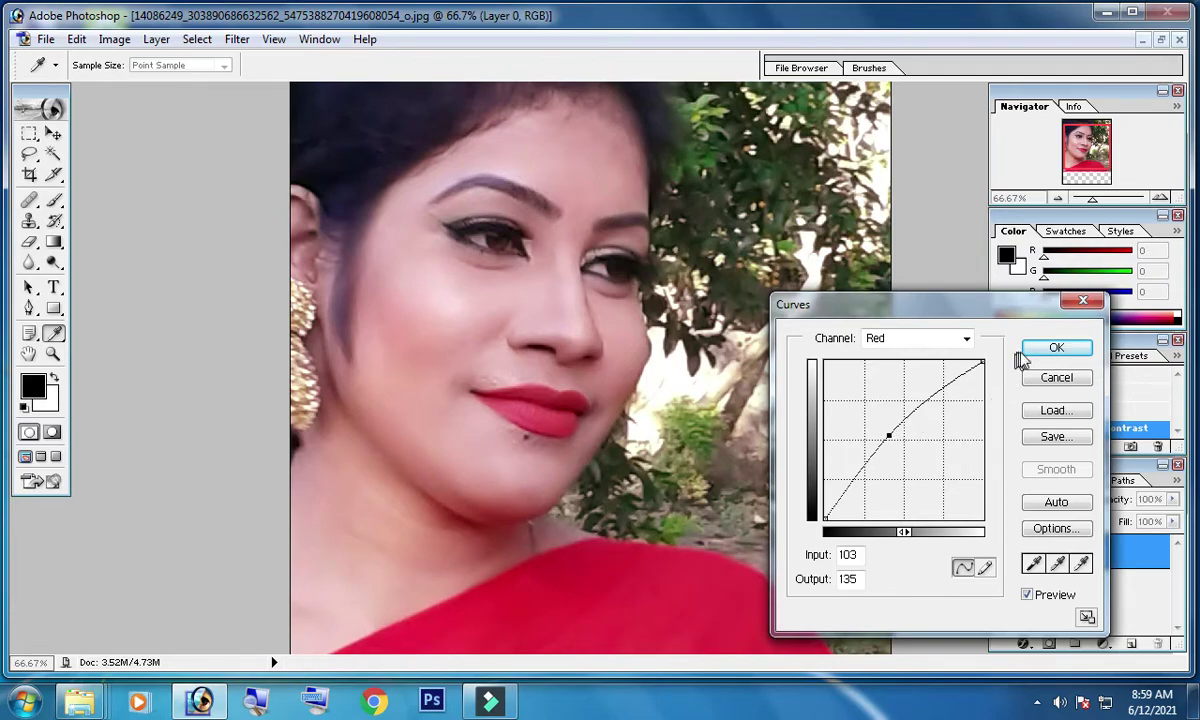
click(1053, 348)
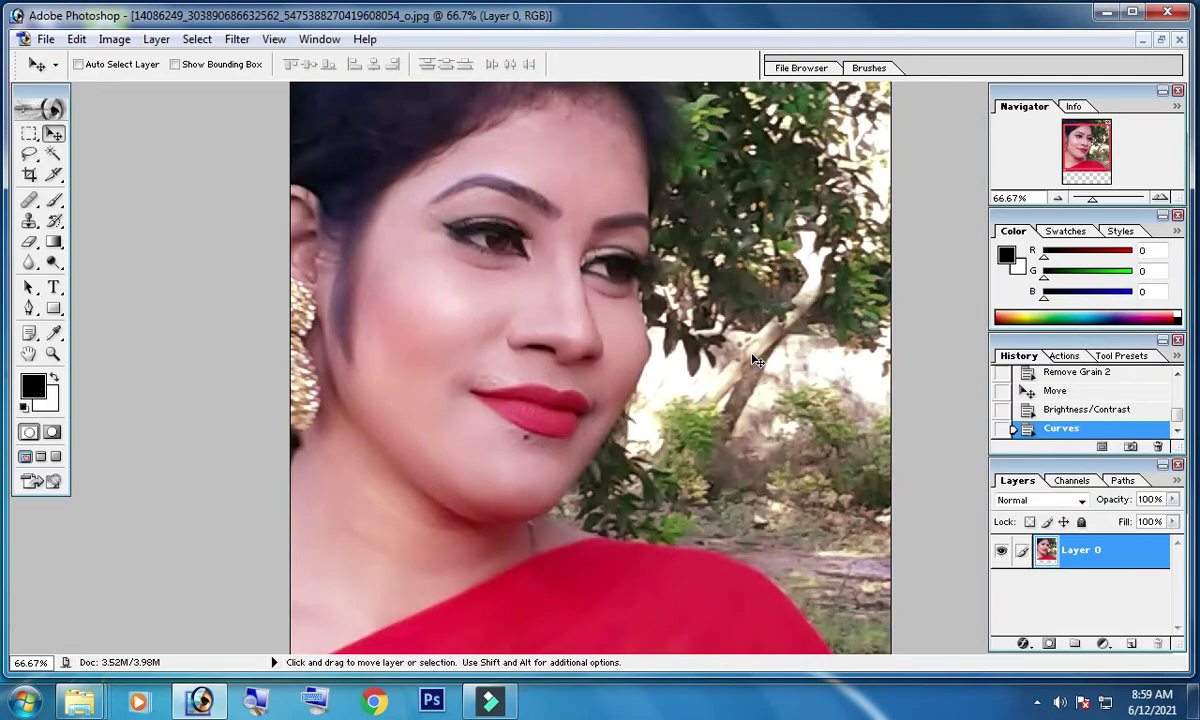
click(1106, 13)
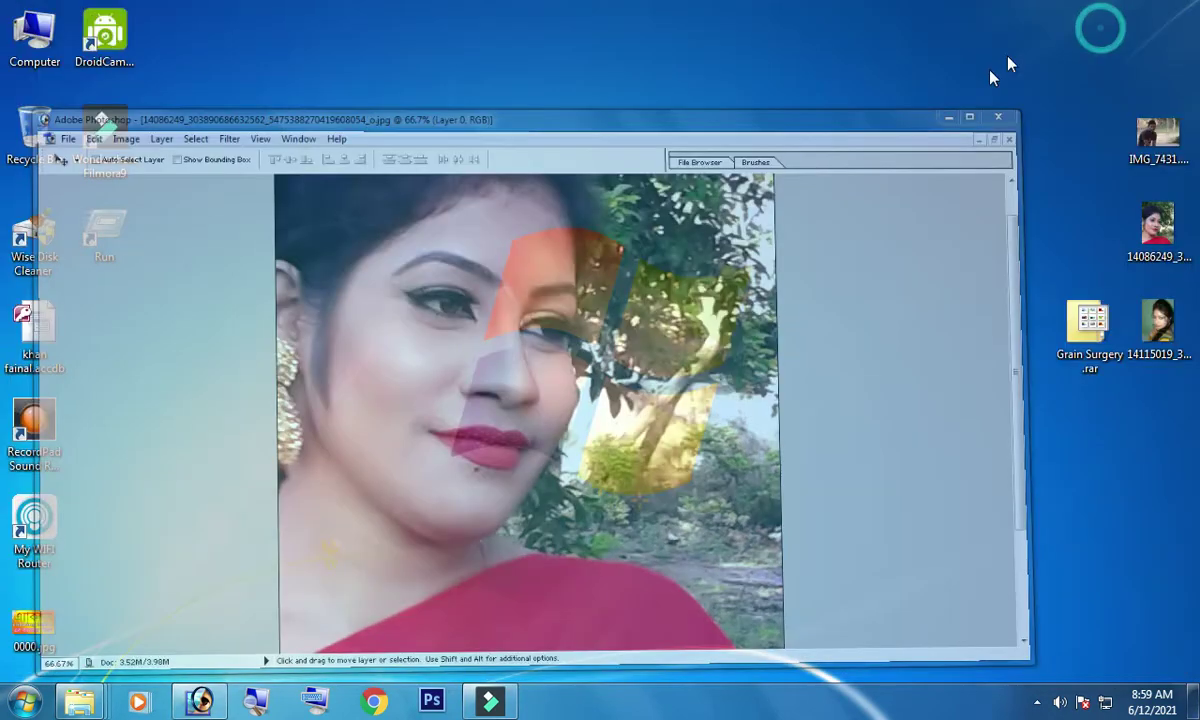
- Open the original portrait JPG in Photo Viewer, then return to Photoshop maximized
click(1150, 228)
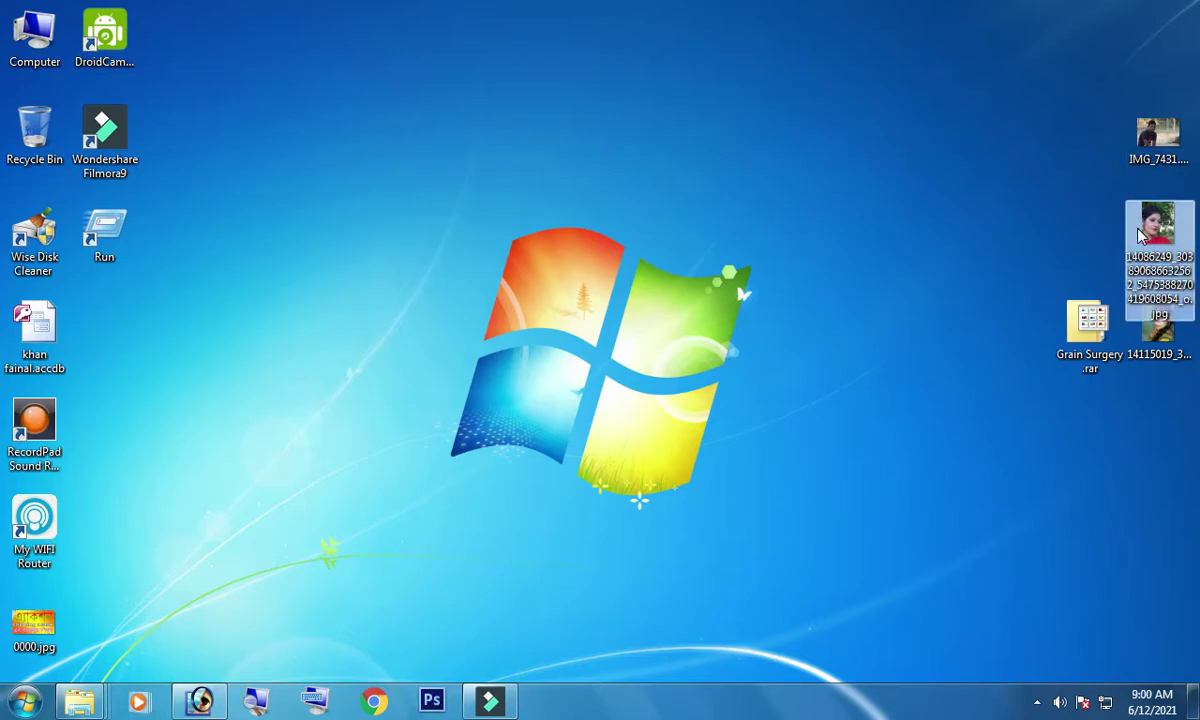
double_click(1140, 233)
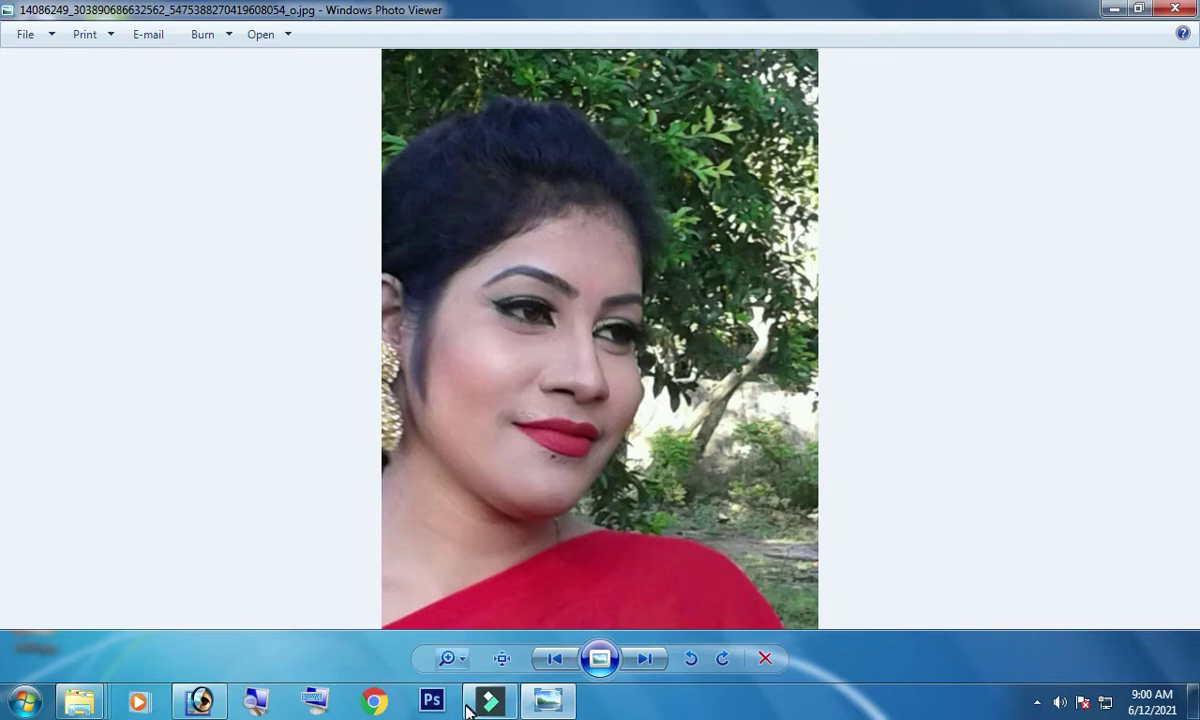
click(203, 703)
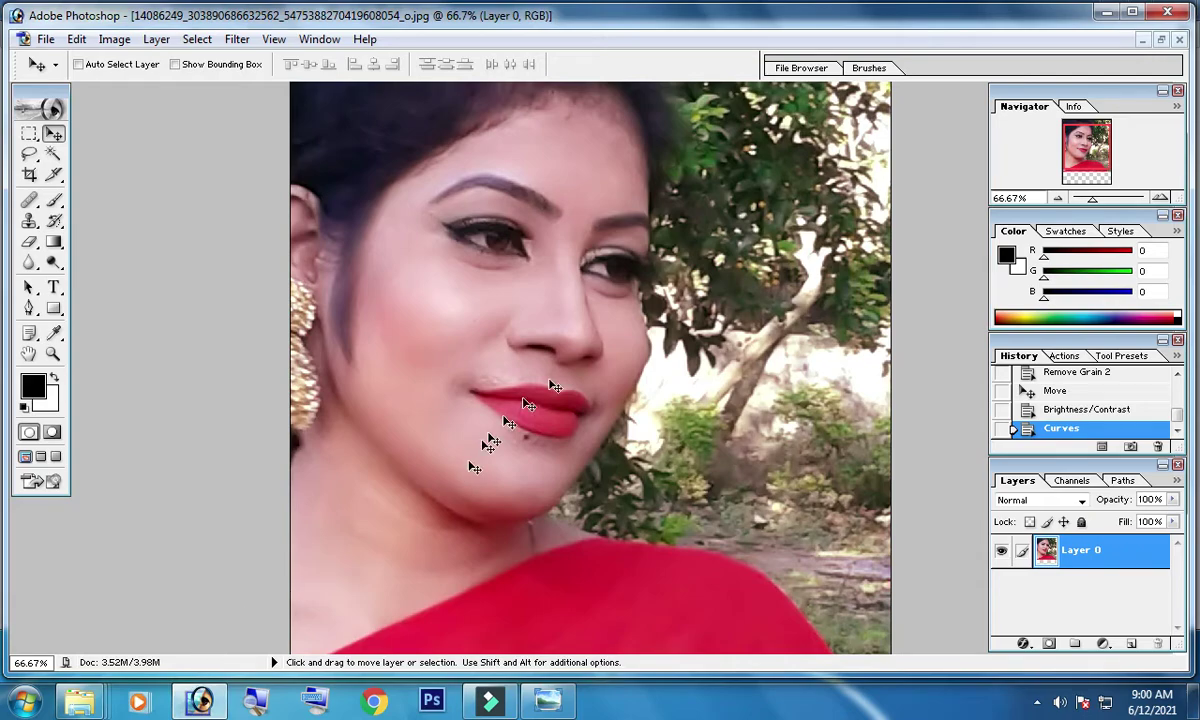
click(1132, 11)
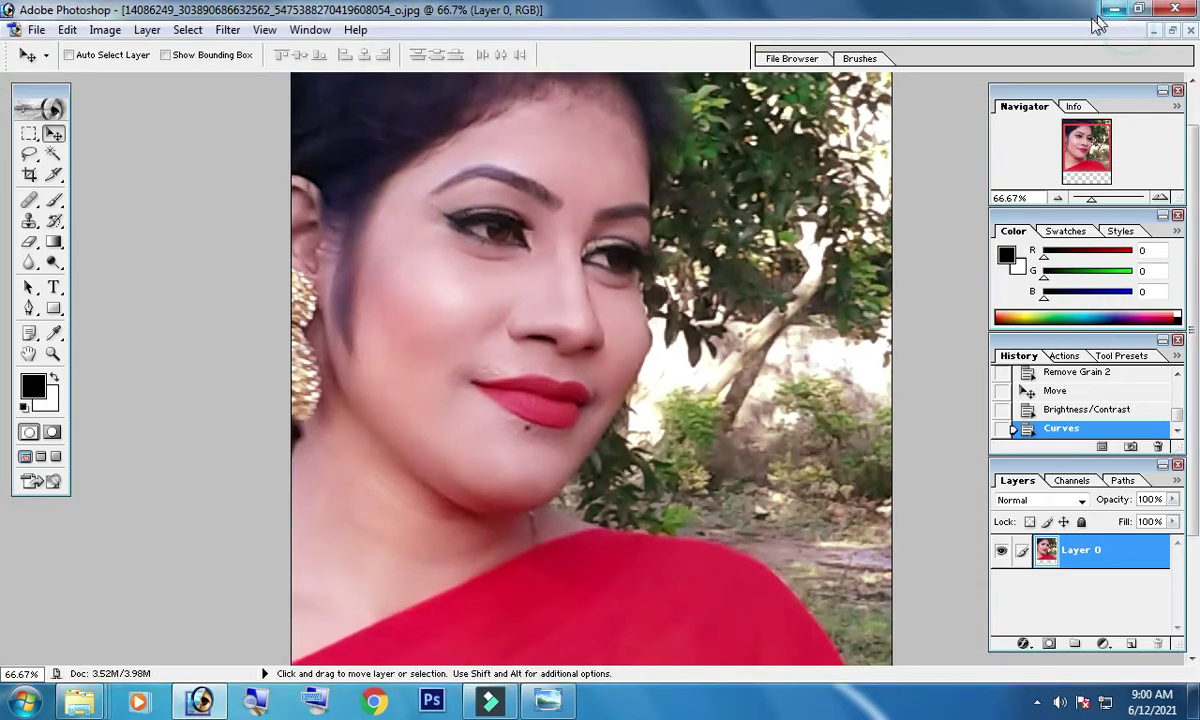
click(1140, 14)
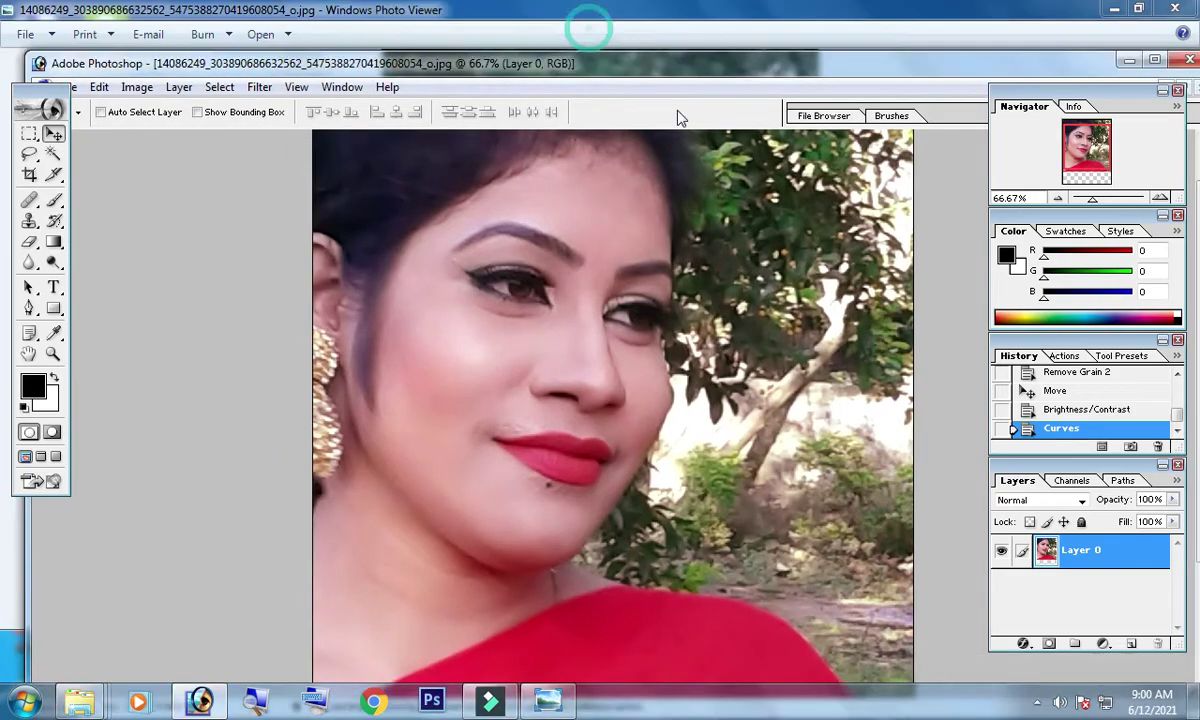
mouse_move(595, 27)
mouse_down()
mouse_move(785, 340)
mouse_move(337, 172)
mouse_move(365, 192)
mouse_up()
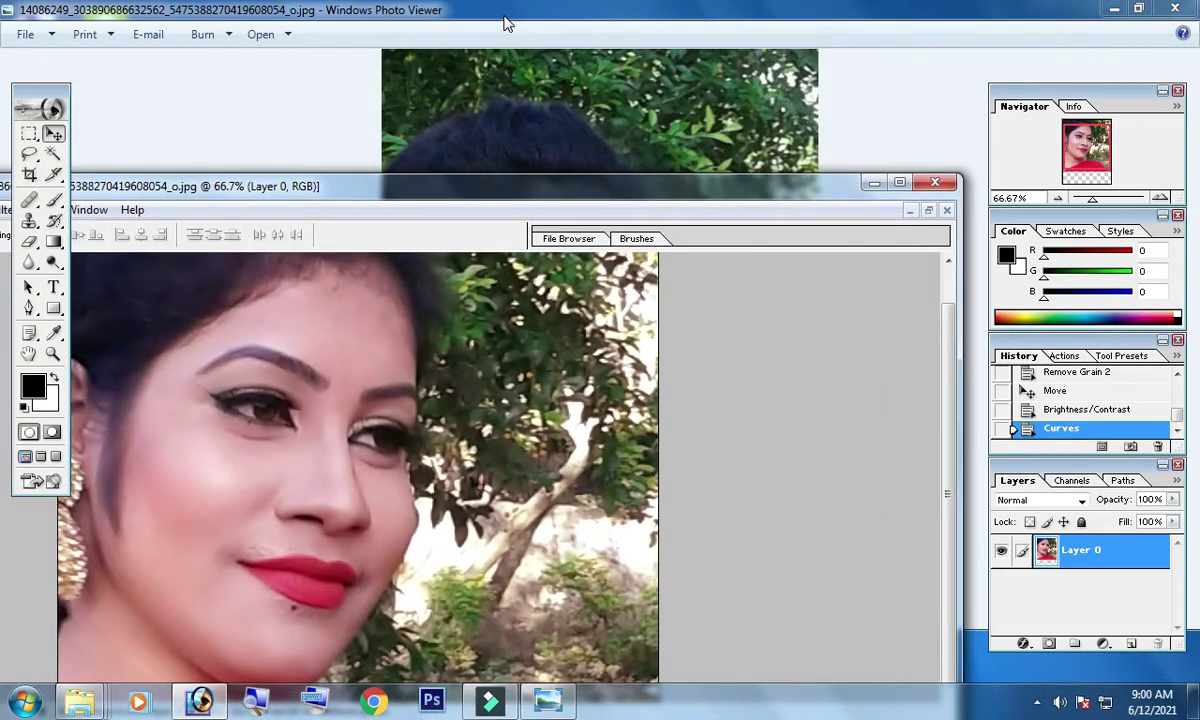
click(505, 22)
drag(415, 21, 895, 159)
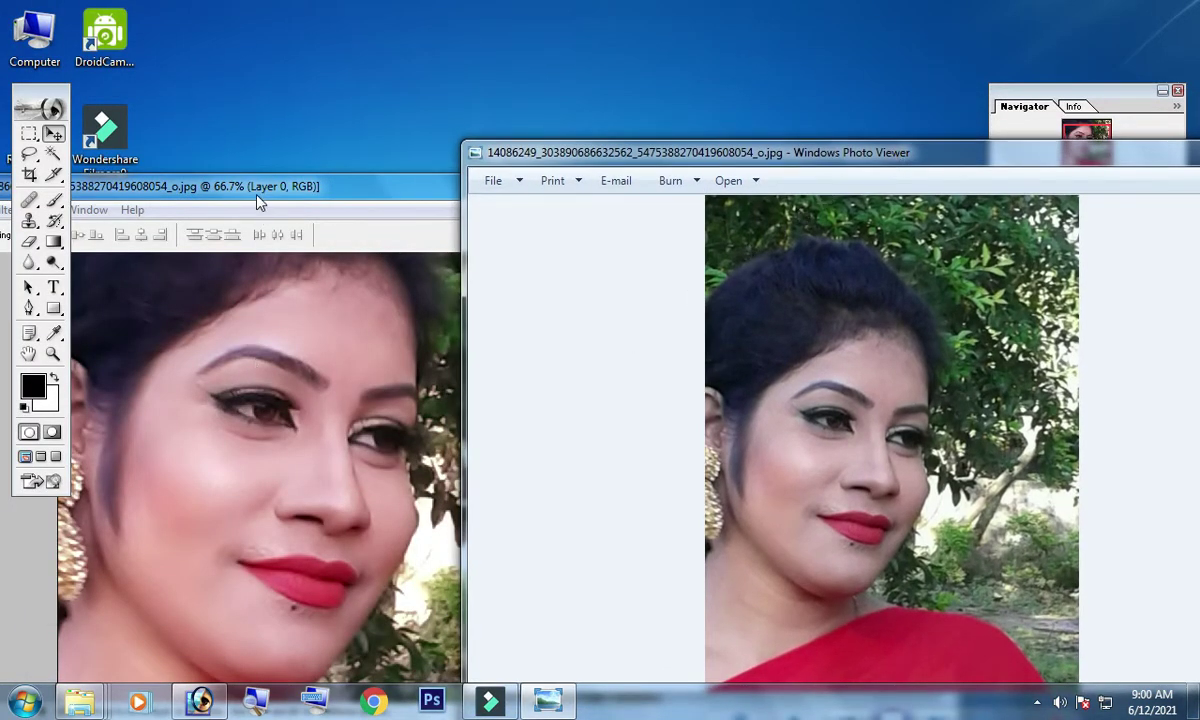
drag(258, 204, 222, 62)
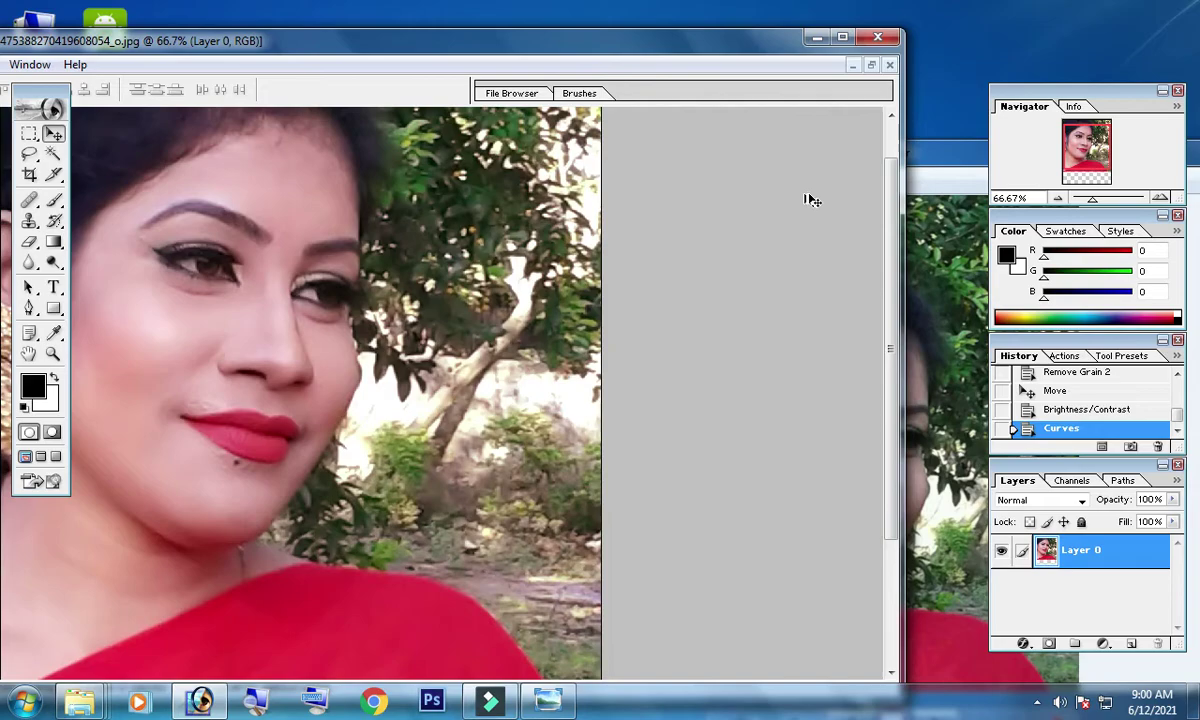
click(927, 154)
mouse_move(906, 153)
mouse_down()
mouse_move(975, 68)
mouse_move(1006, 66)
mouse_up()
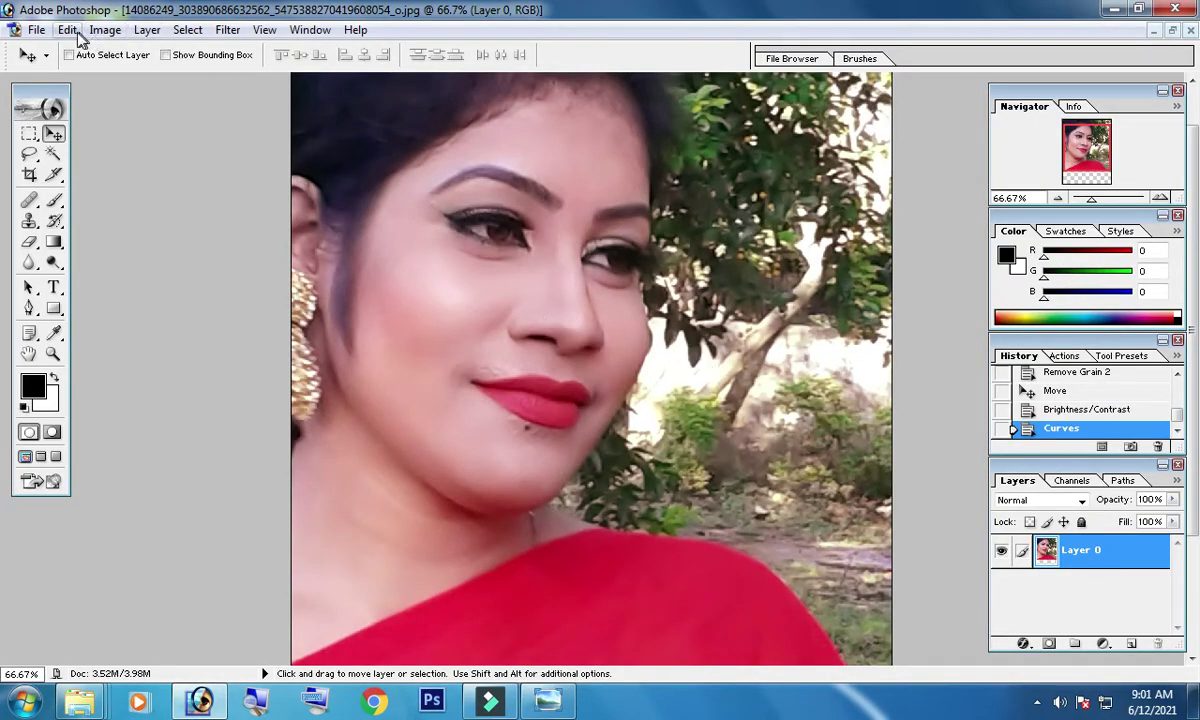
click(228, 31)
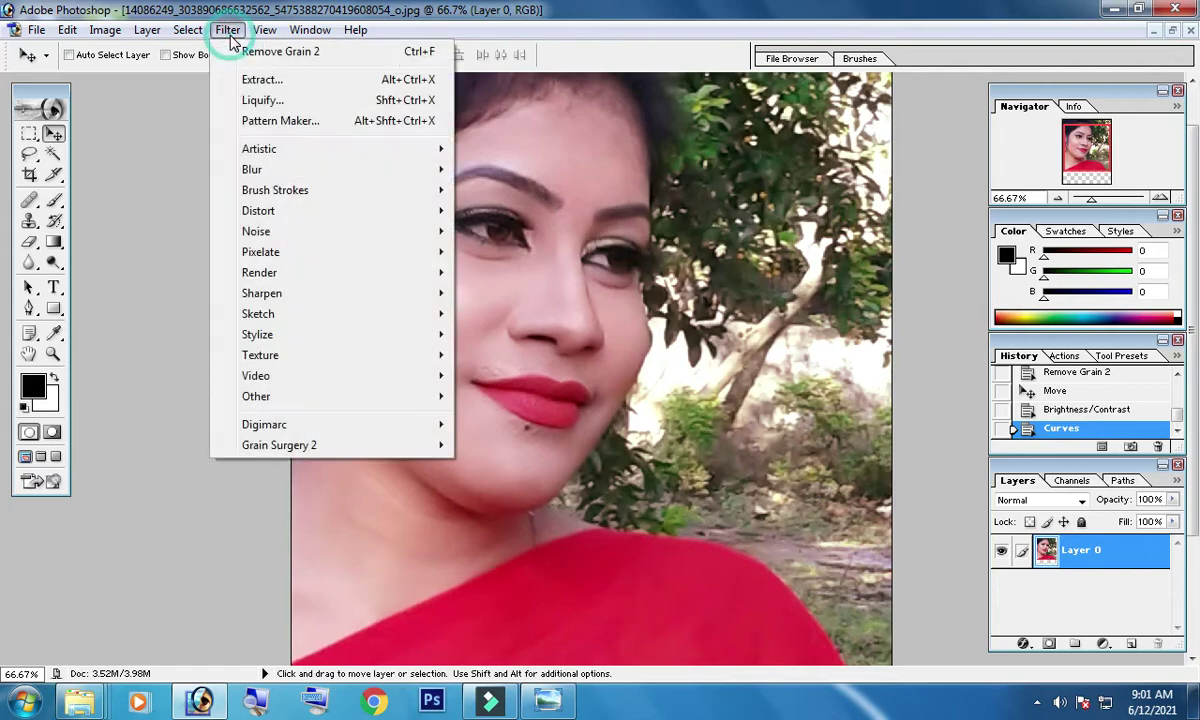
mouse_move(279, 445)
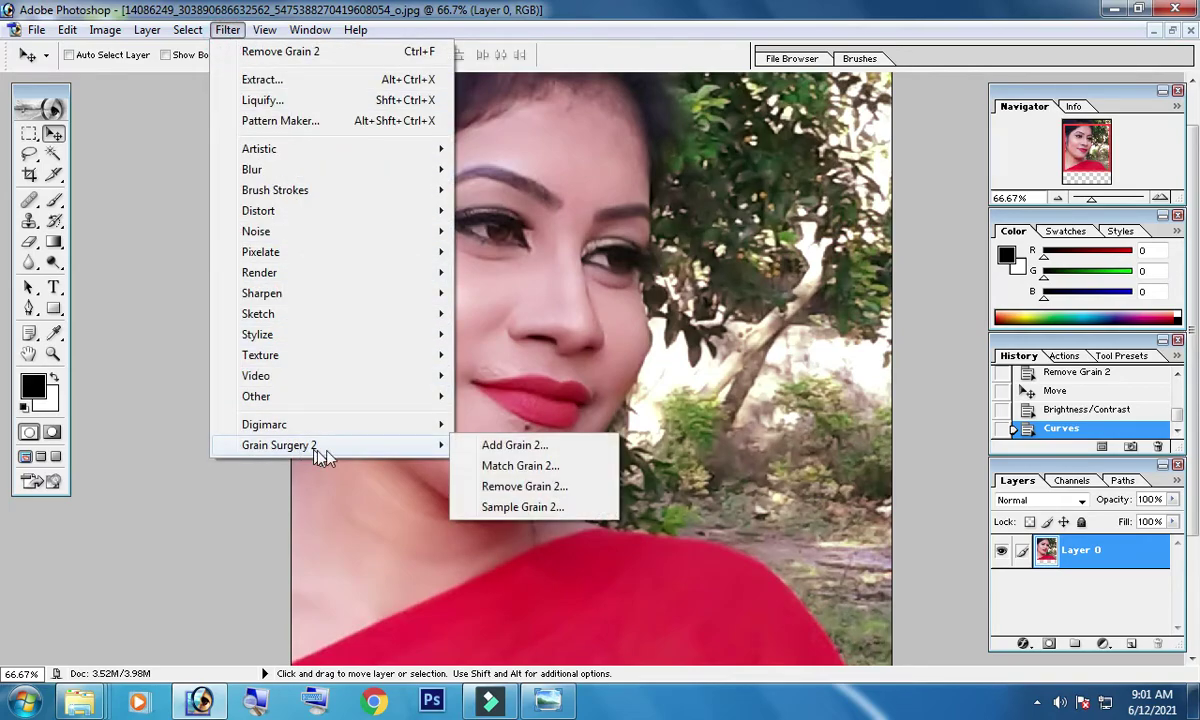
- Open Add Grain 2 and pan its preview to the eyes and cheek
click(503, 446)
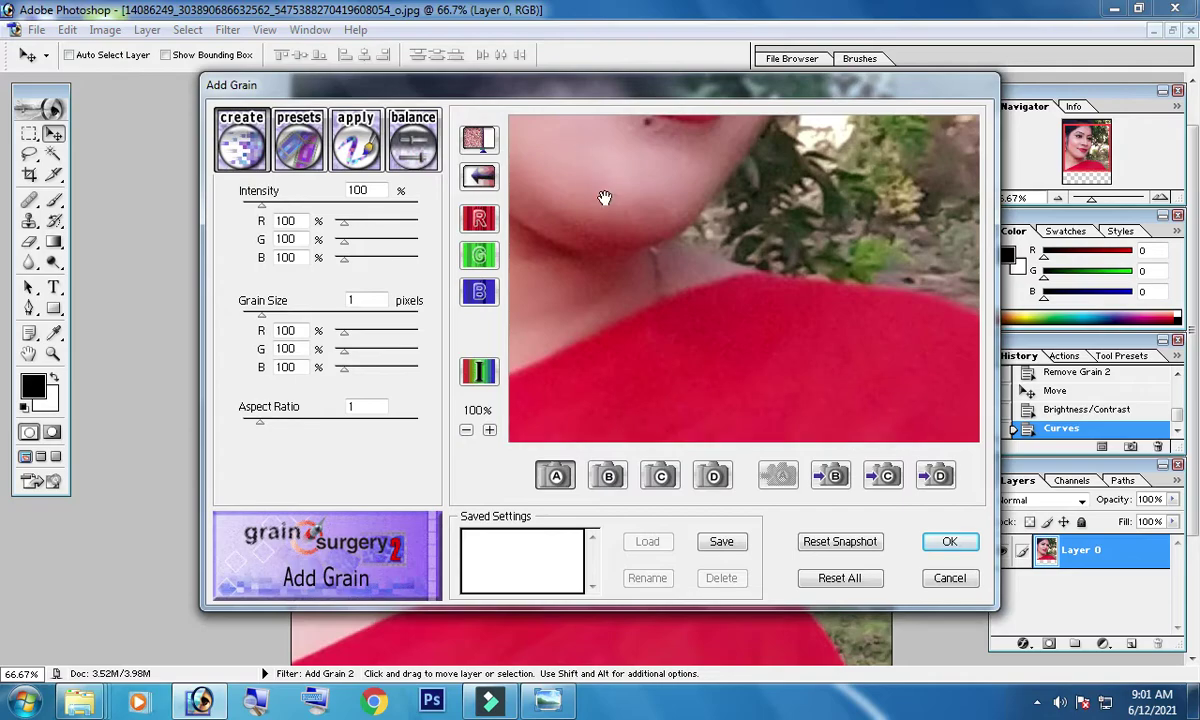
click(607, 198)
mouse_move(665, 327)
mouse_down()
mouse_move(664, 193)
mouse_move(702, 383)
mouse_up()
drag(652, 287, 685, 281)
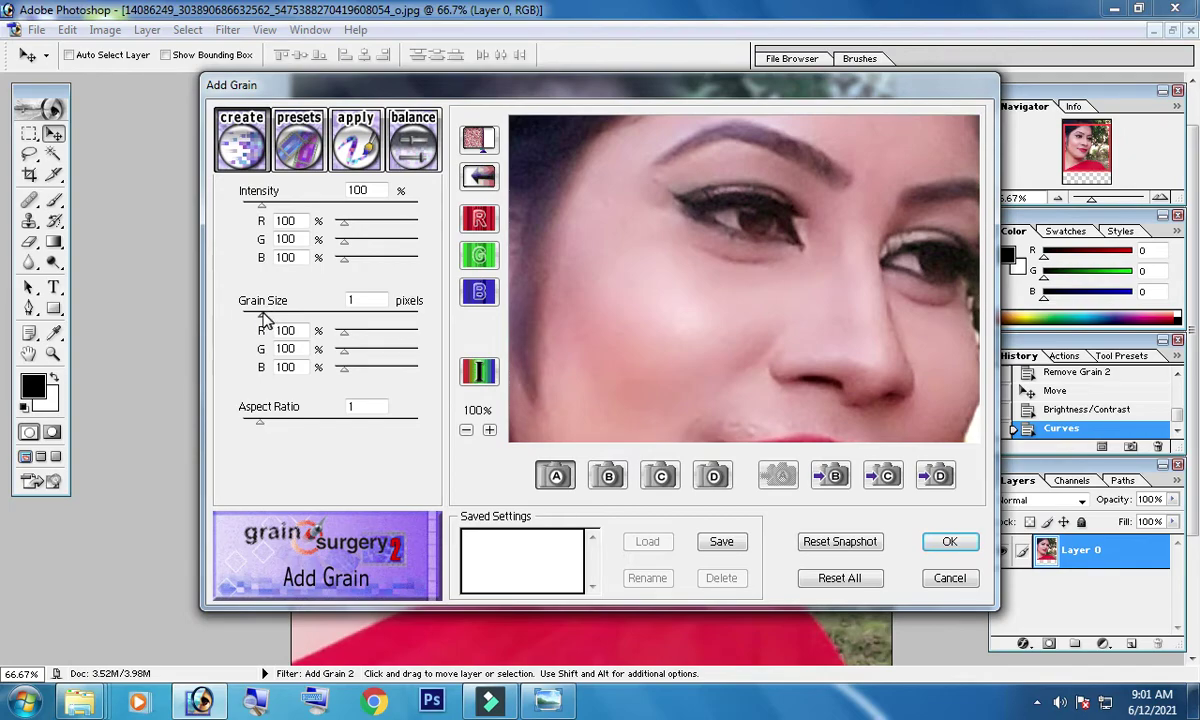
- Set Intensity 0%, Grain Size 6.11 and Aspect Ratio 0.1, and apply Add Grain 2
drag(259, 313, 290, 315)
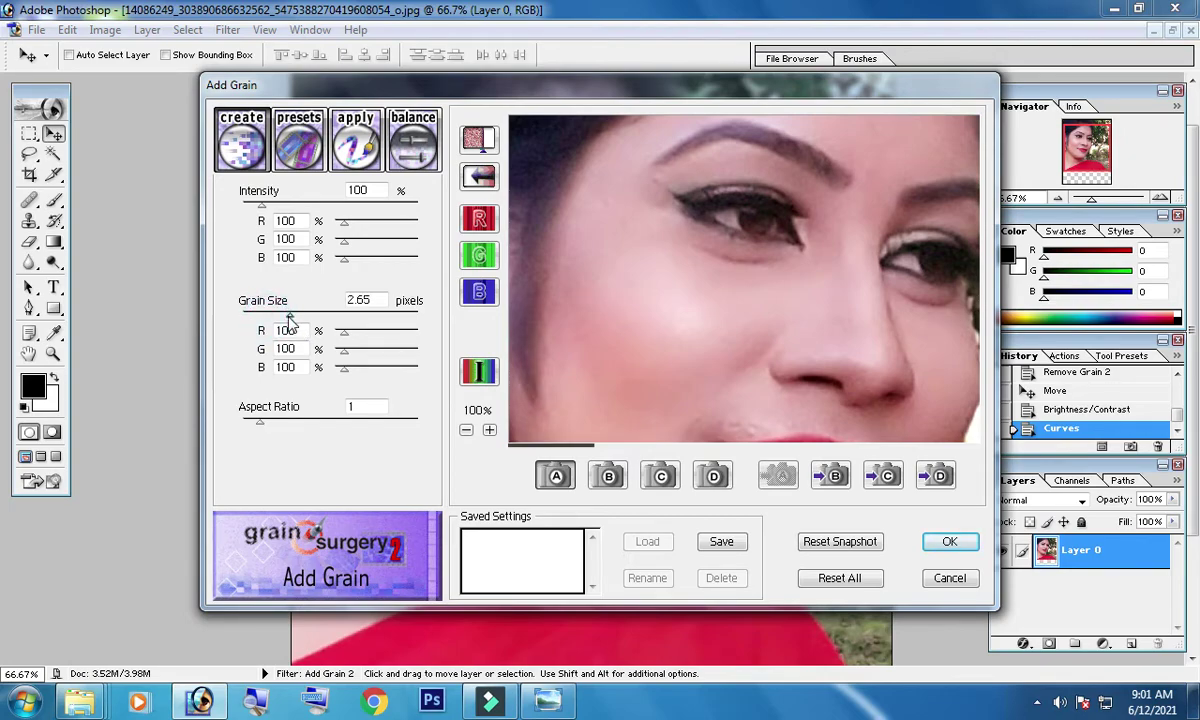
drag(262, 206, 283, 214)
click(283, 214)
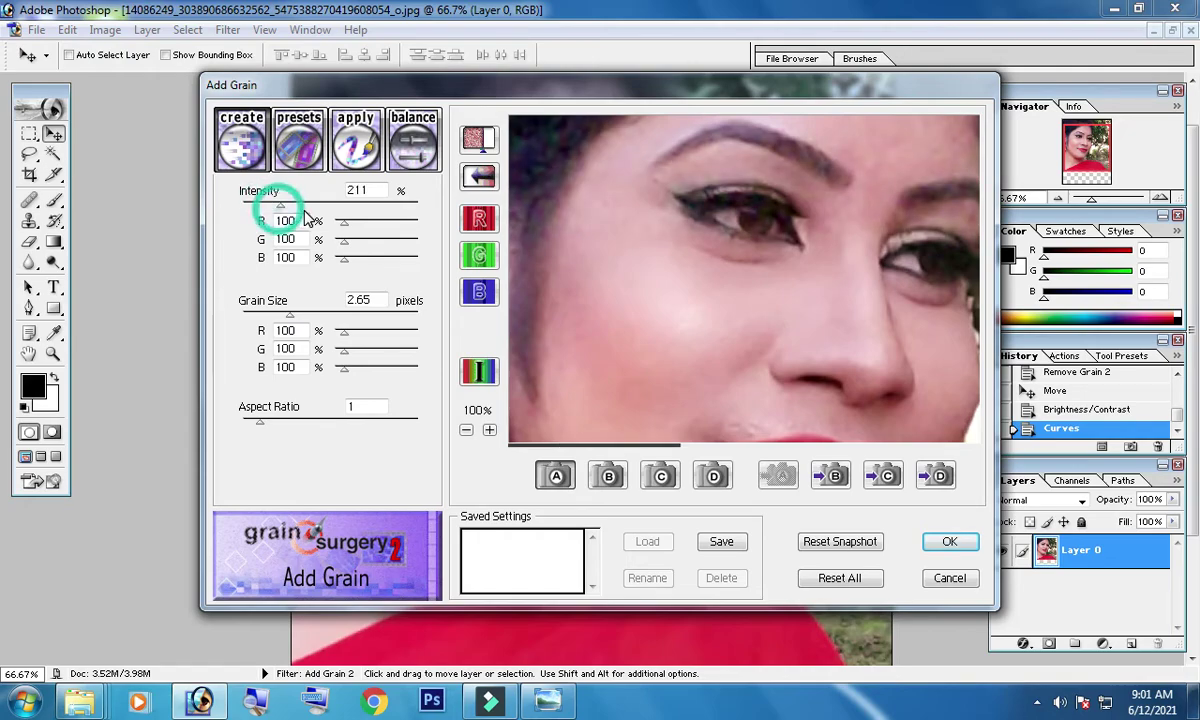
drag(280, 207, 335, 211)
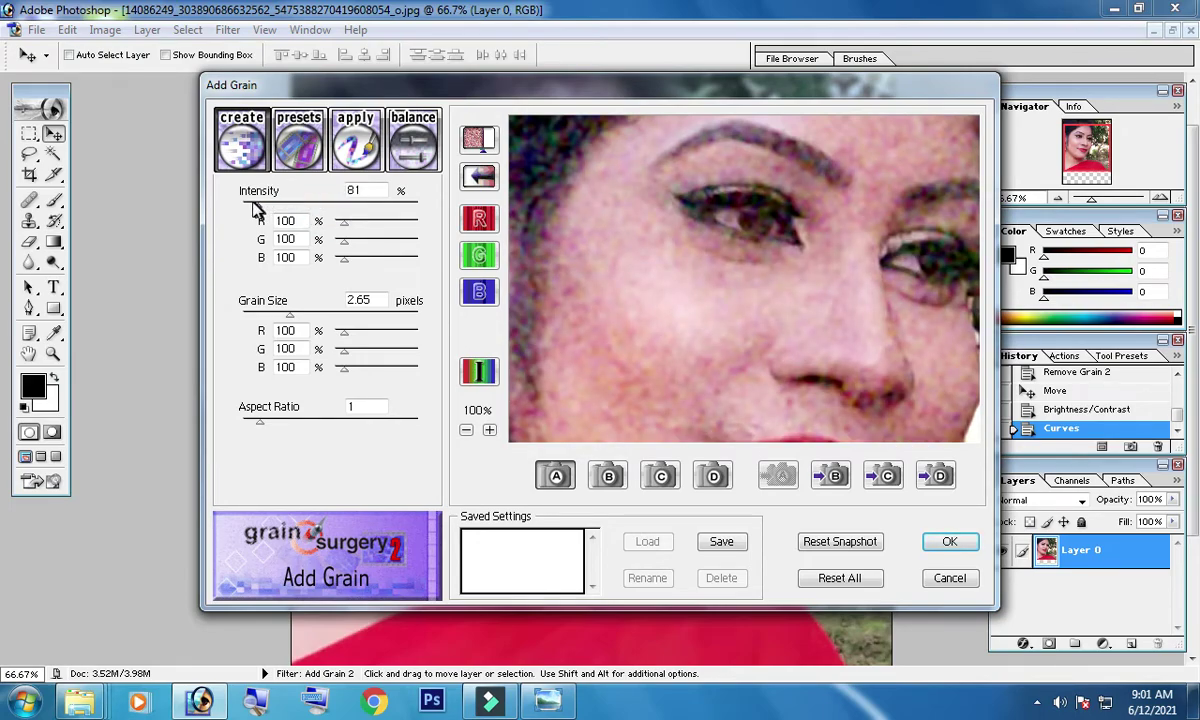
drag(335, 211, 220, 210)
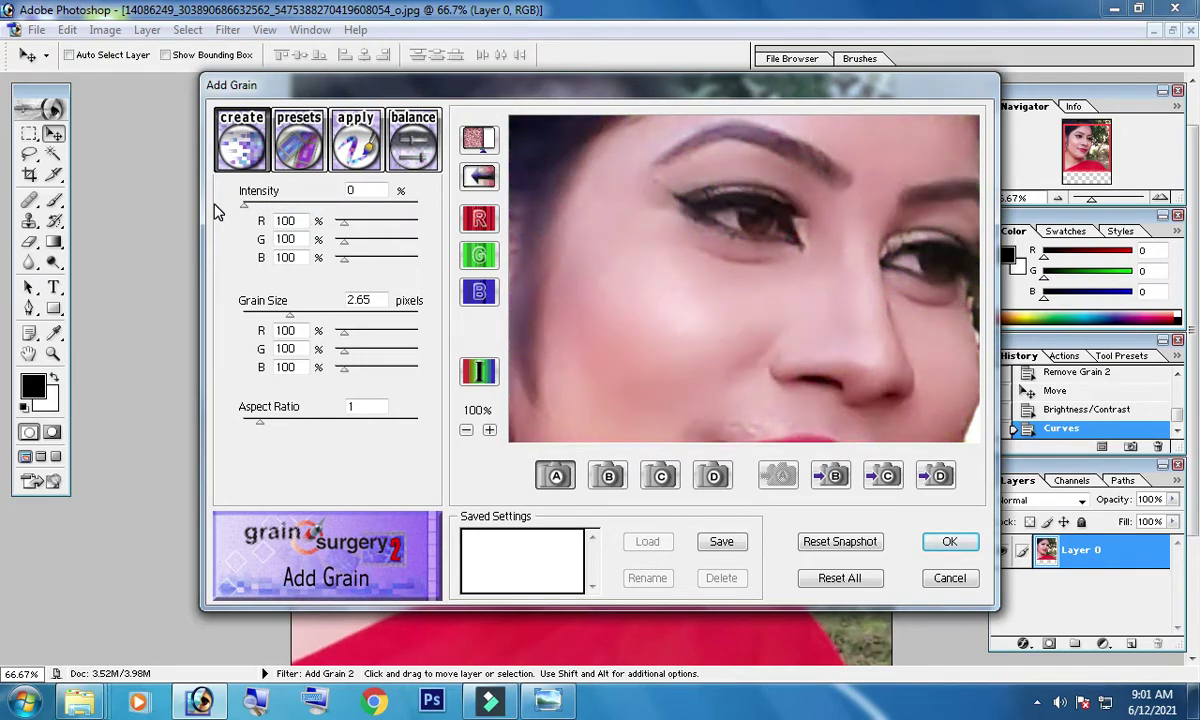
drag(290, 318, 250, 318)
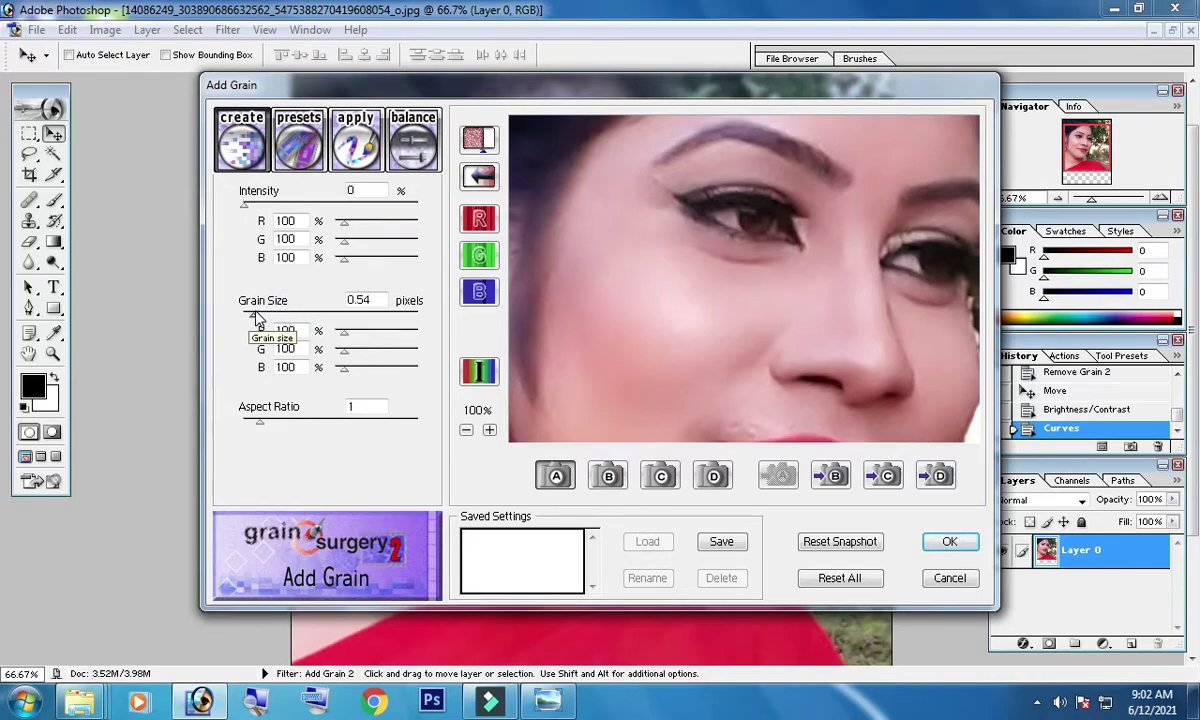
drag(254, 318, 350, 322)
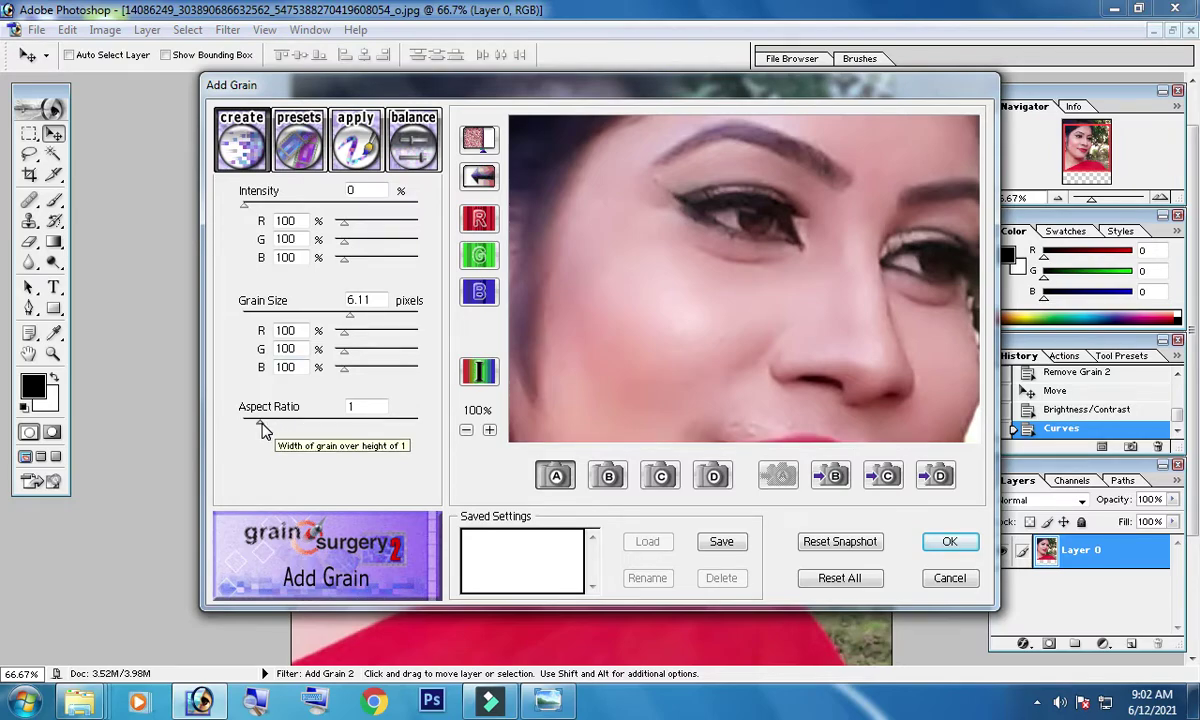
drag(262, 428, 240, 428)
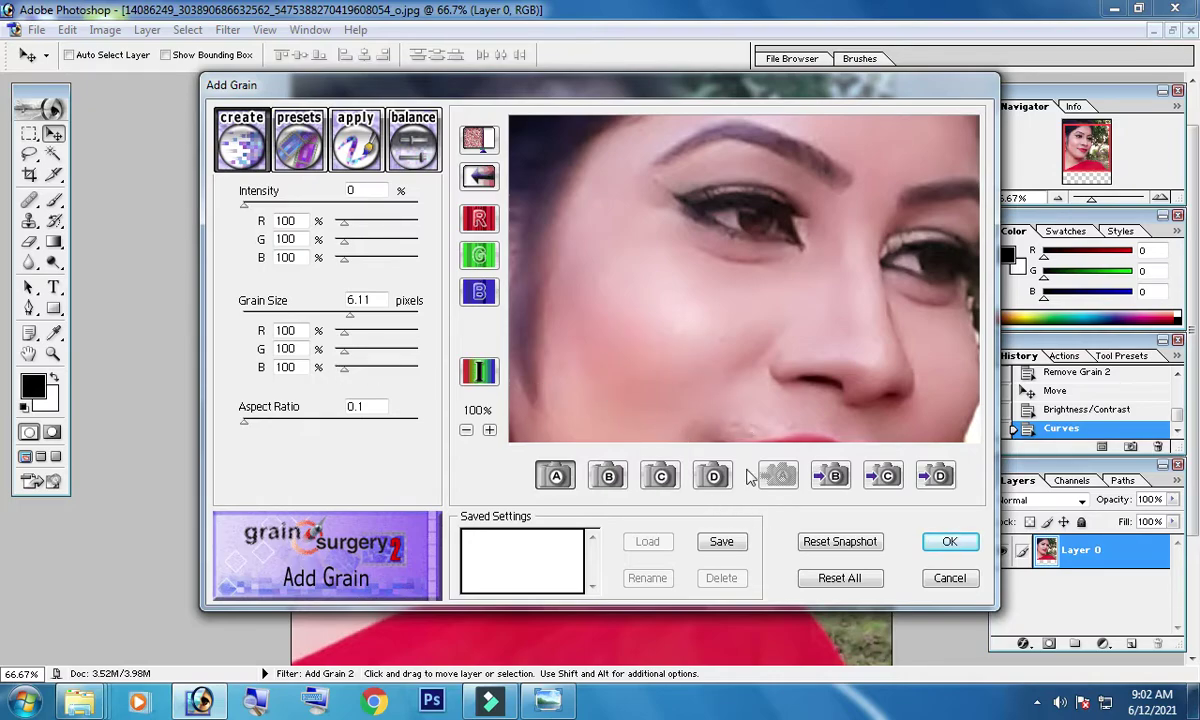
click(948, 544)
click(948, 544)
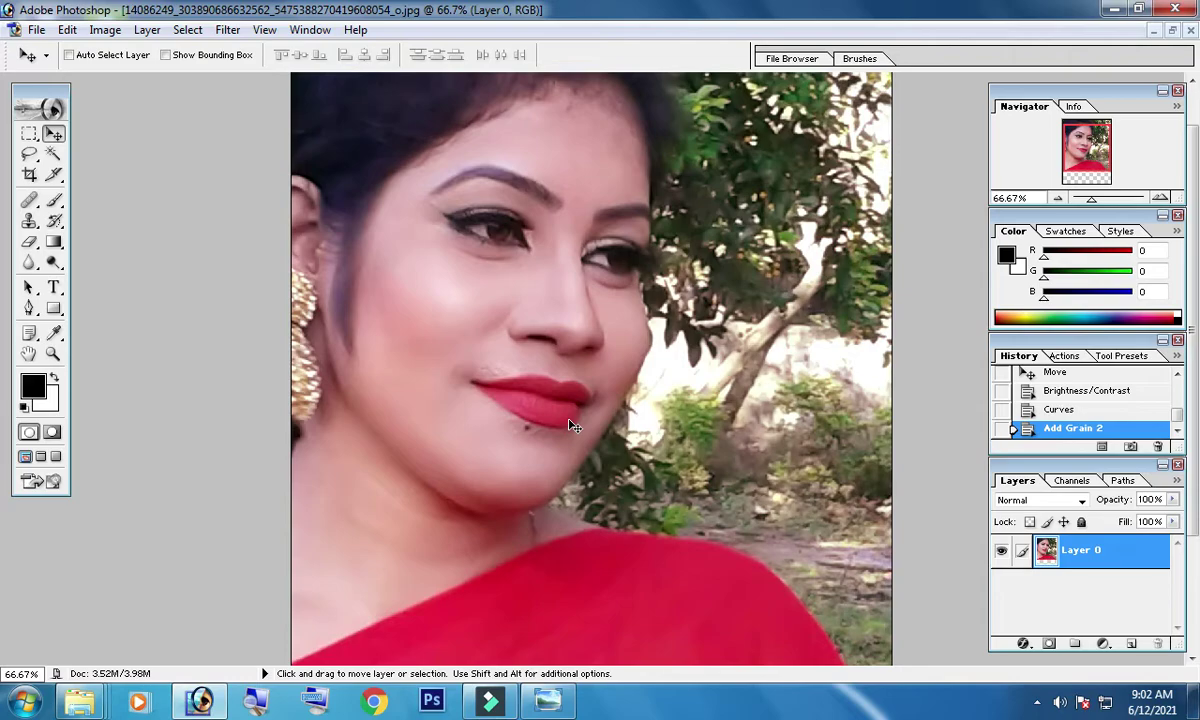
click(229, 30)
mouse_move(300, 445)
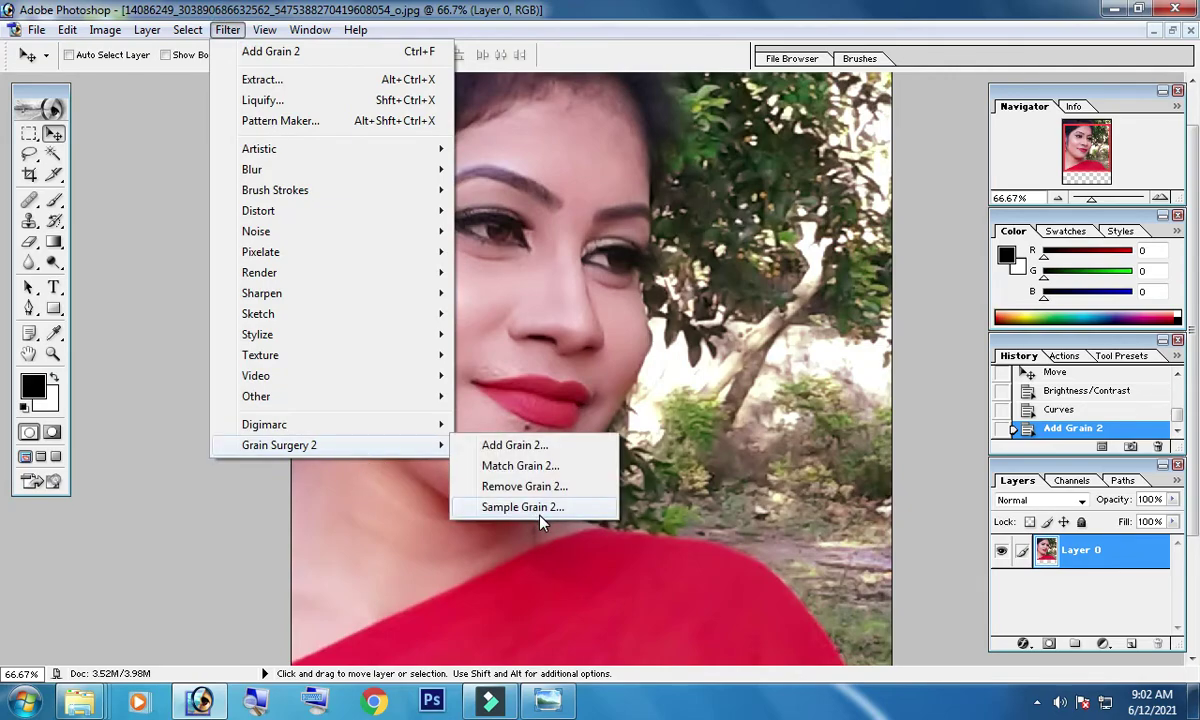
- Run Match Grain 2, compare F1320008.JPG, and confirm F1320007.JPG as the grain source
click(535, 468)
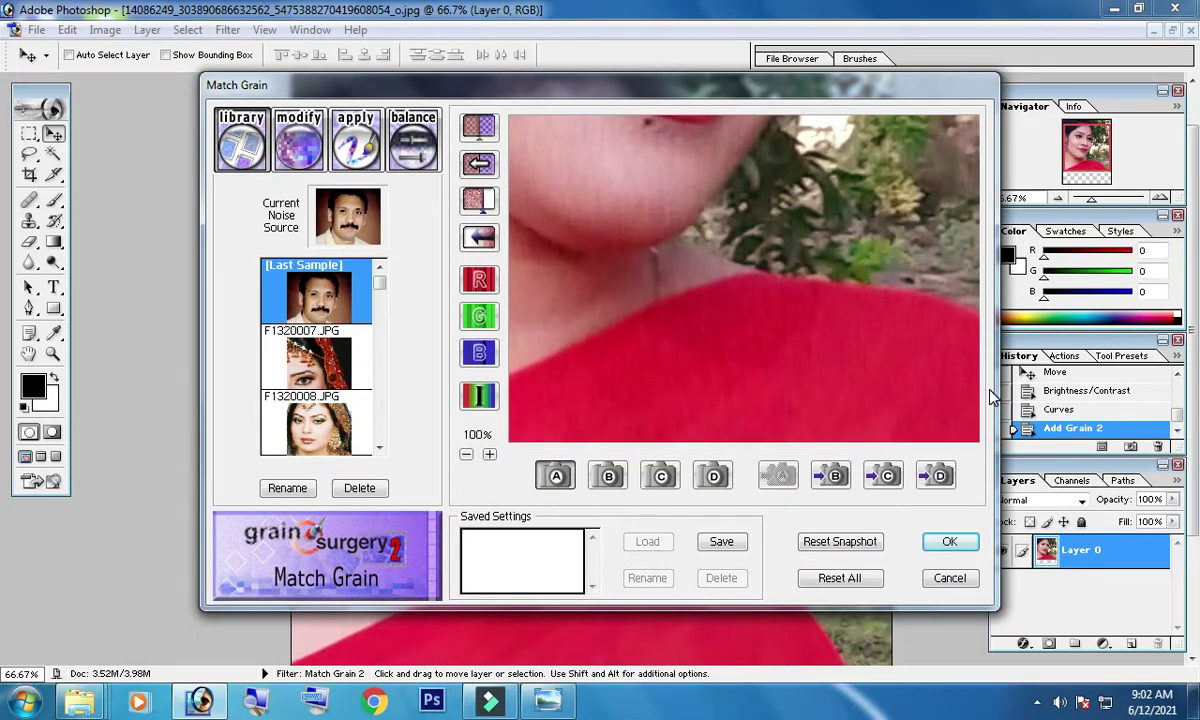
drag(690, 210, 736, 329)
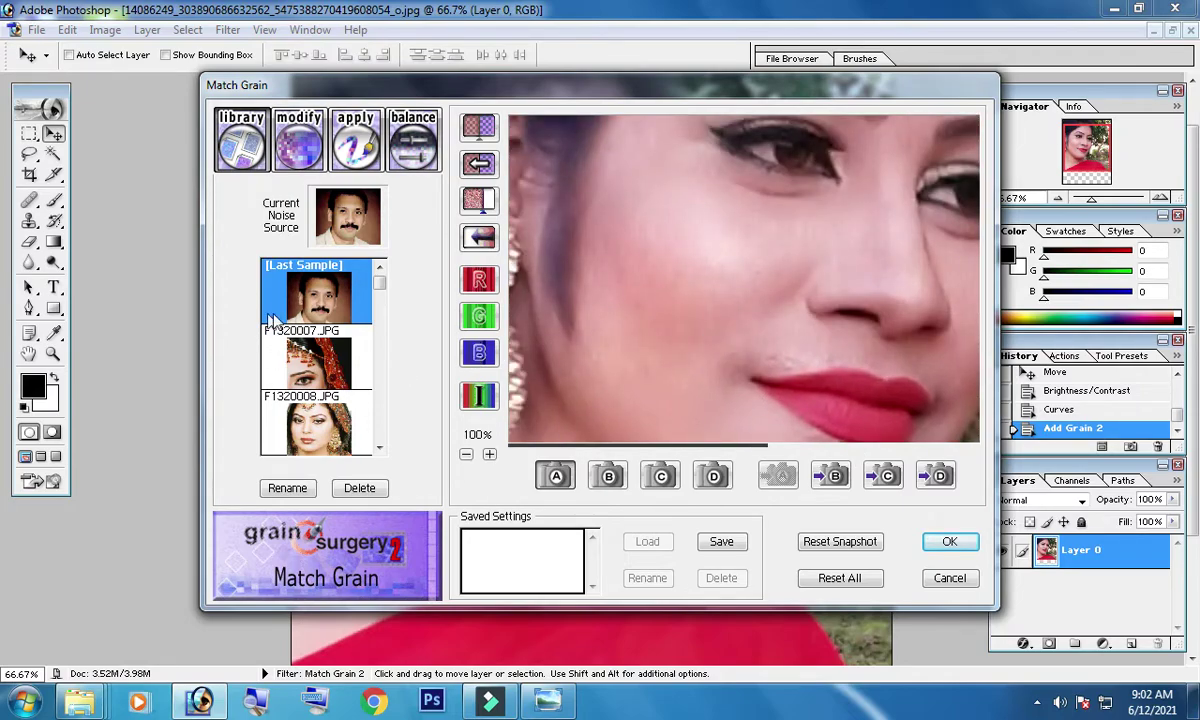
click(305, 366)
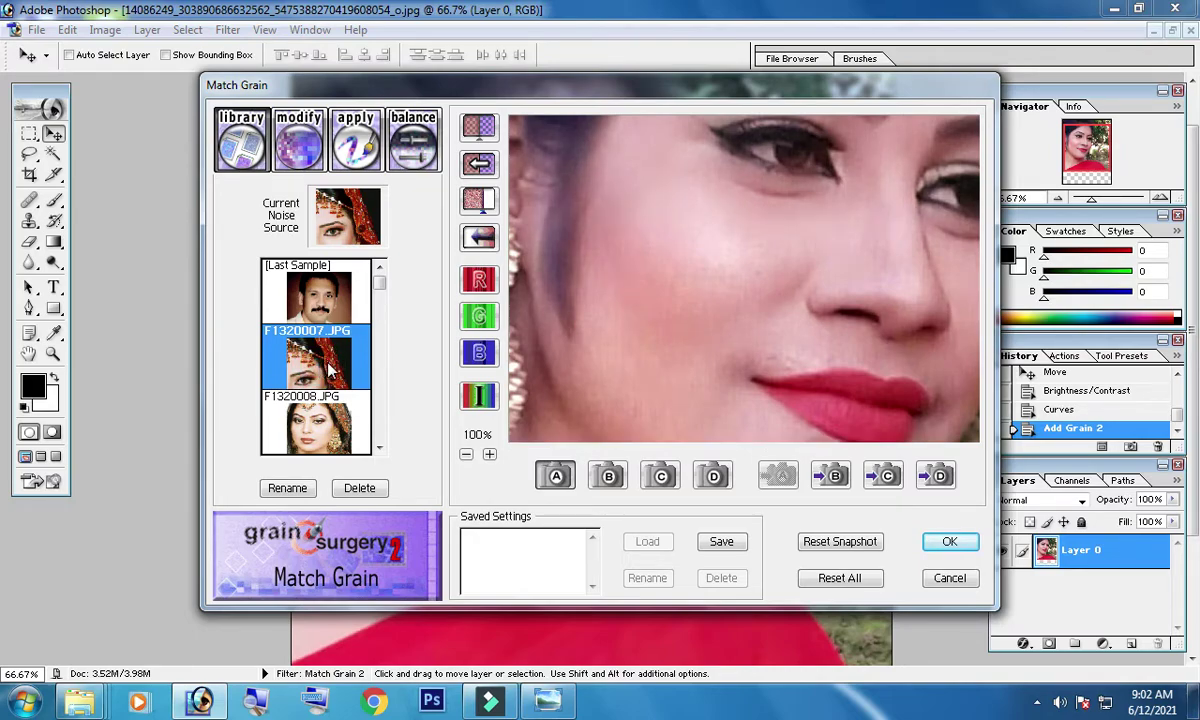
click(335, 420)
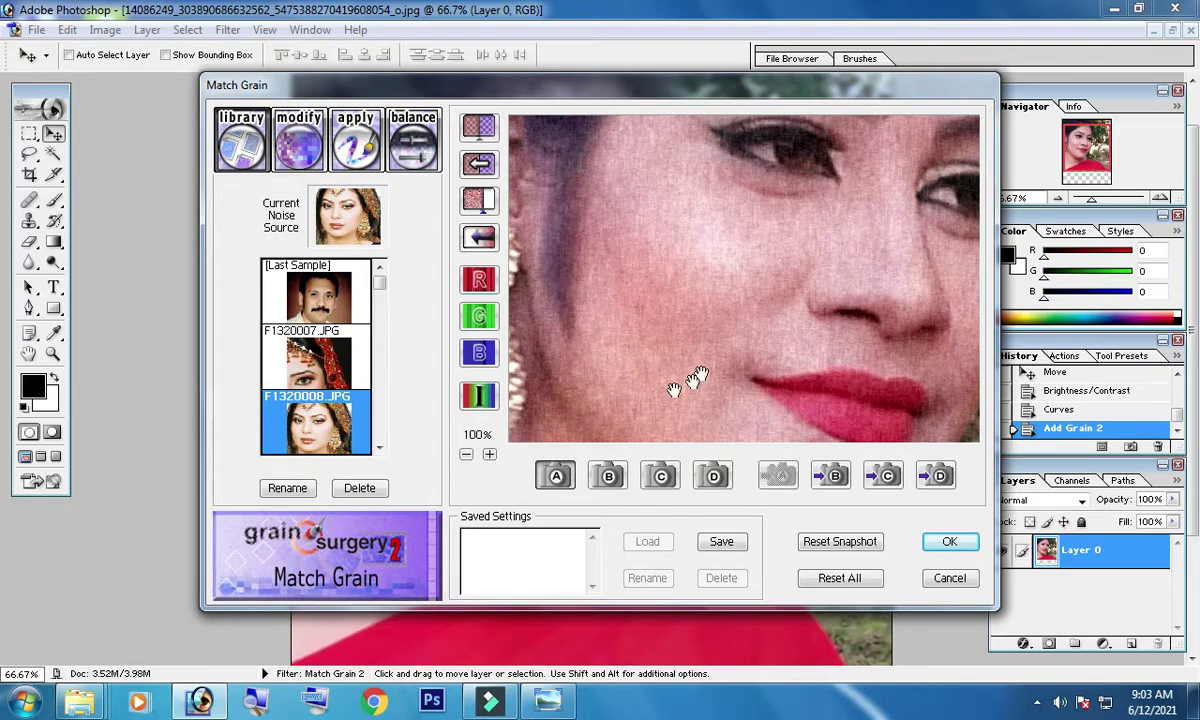
click(350, 365)
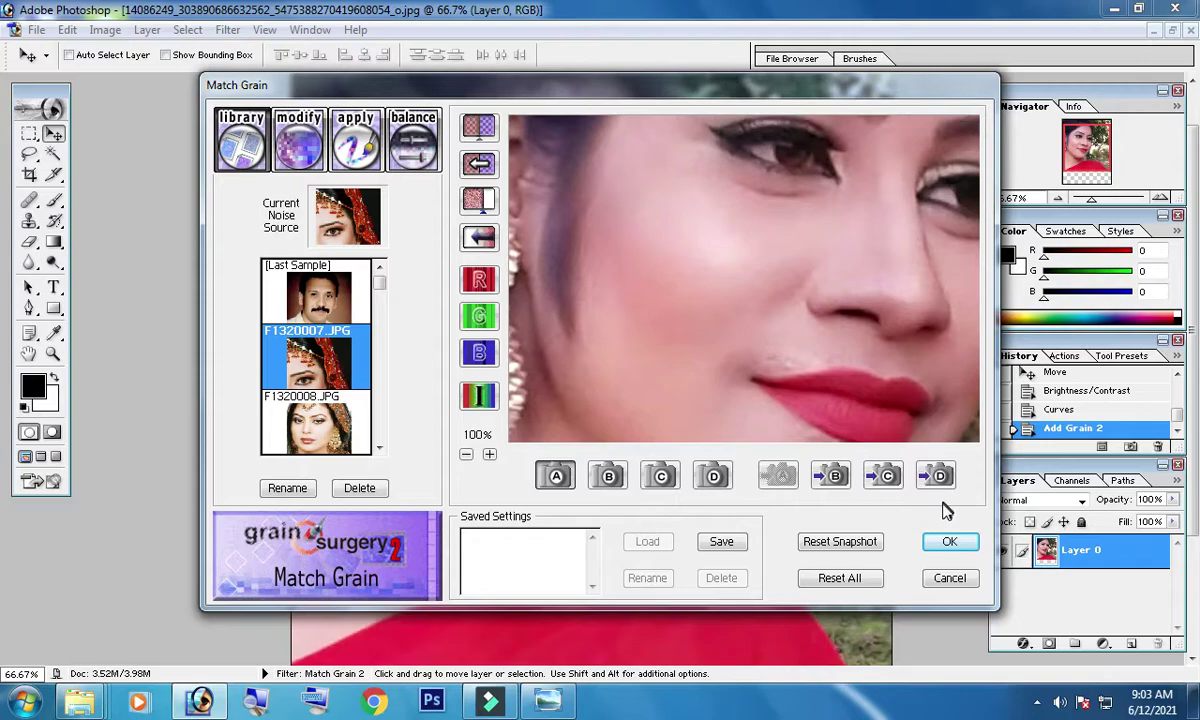
click(950, 541)
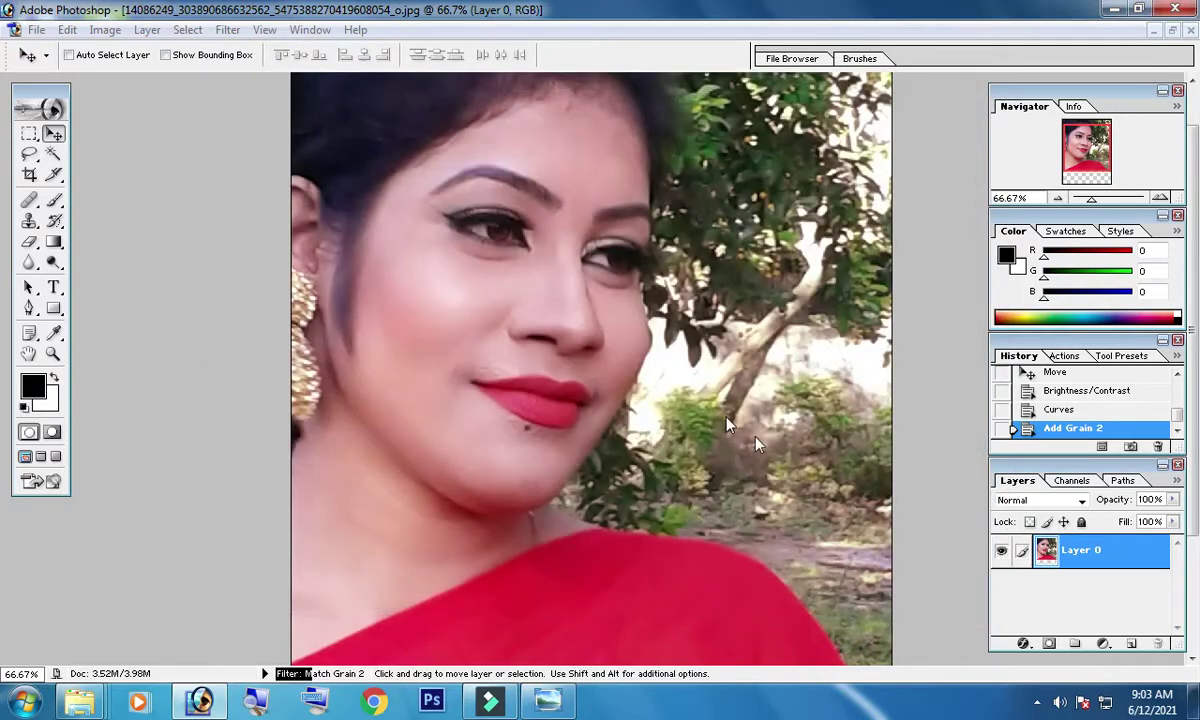